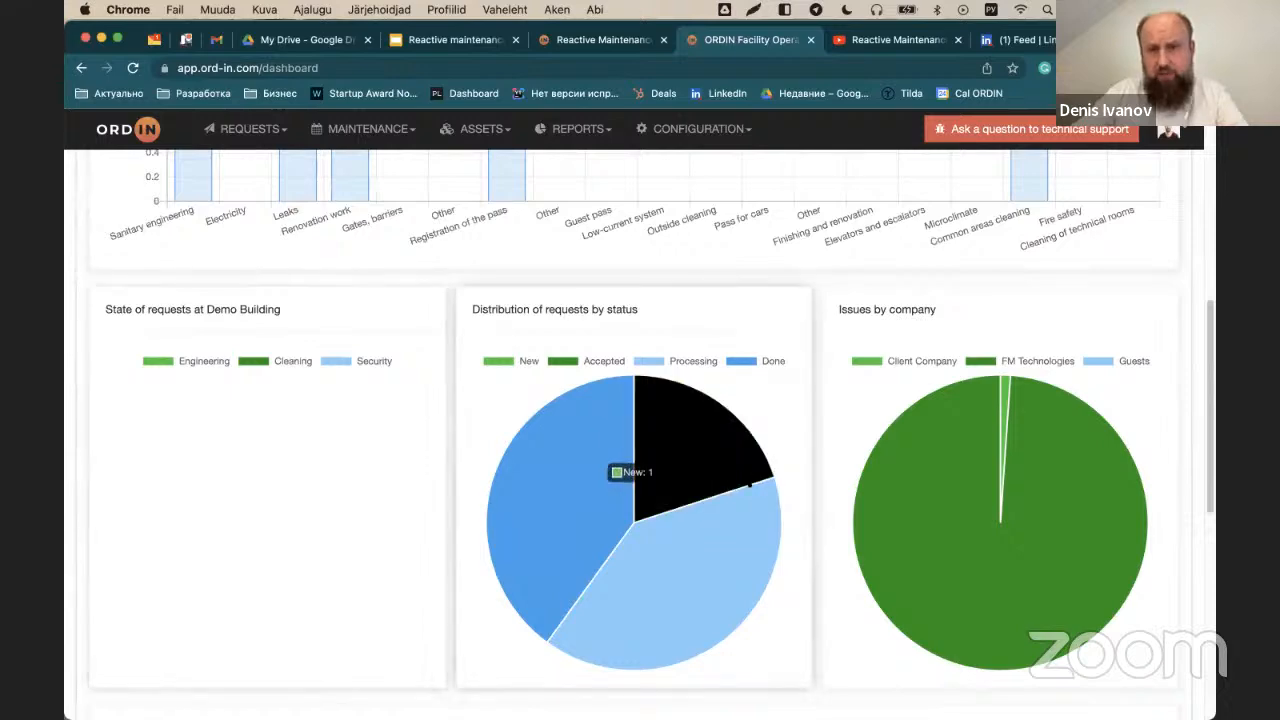
Step: Review the management dashboard's request charts, the buildings map and the request status tiles
{"action": "scroll", "coordinate": [835, 458], "scroll_direction": "down", "scroll_amount": 1}
{"action": "scroll", "coordinate": [782, 468], "scroll_direction": "down", "scroll_amount": 5}
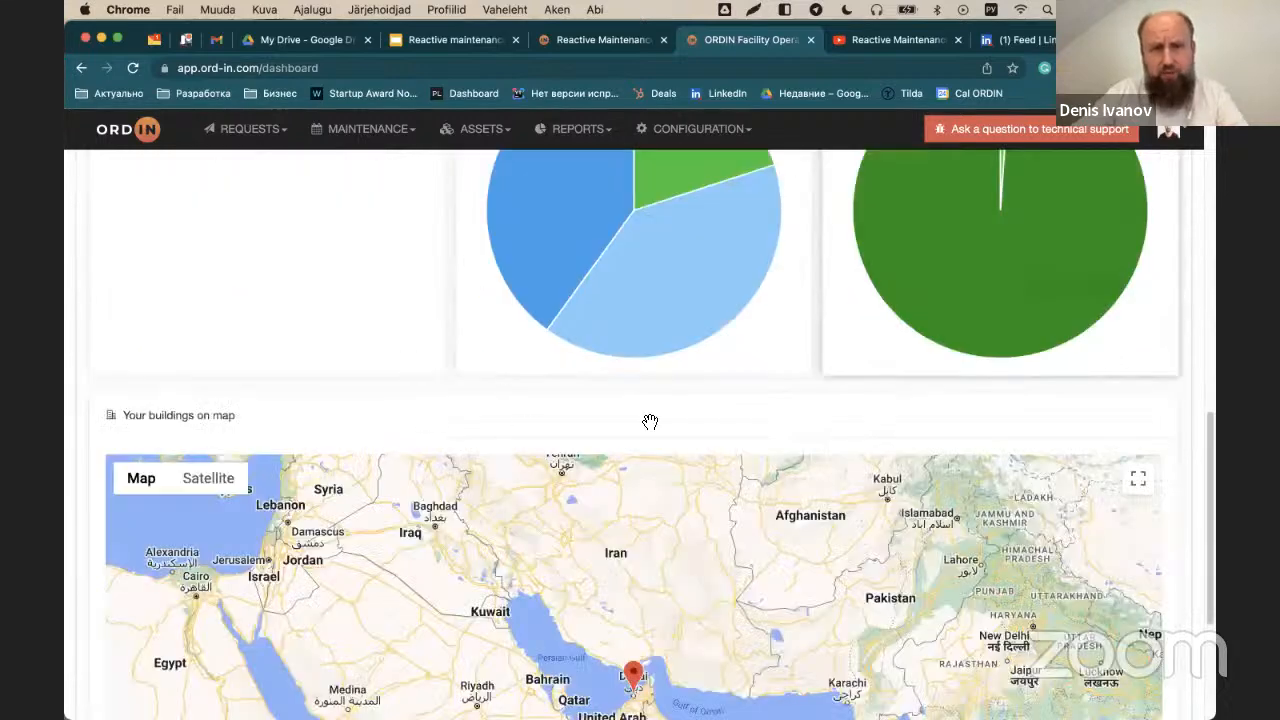
{"action": "scroll", "coordinate": [611, 429], "scroll_direction": "up", "scroll_amount": 10}
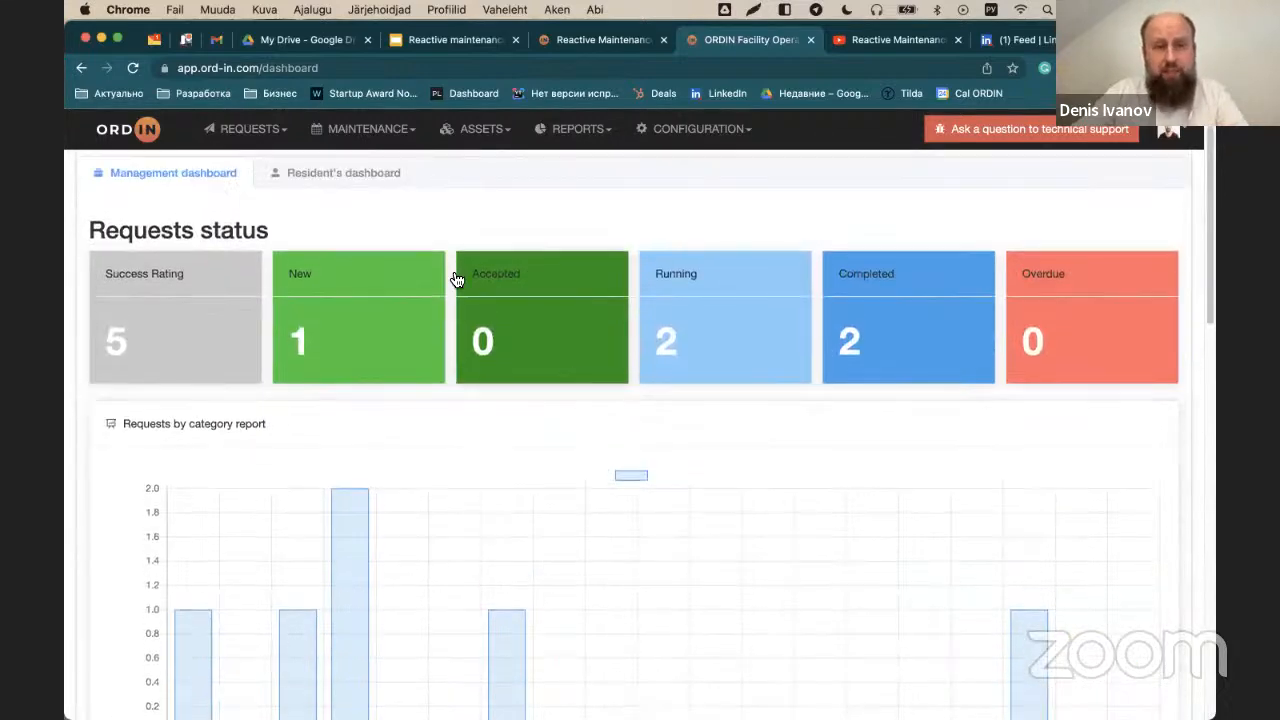
Step: Open a blank service creation form from the Services list and examine its Service title and Sorting index fields
{"action": "left_click", "coordinate": [250, 130]}
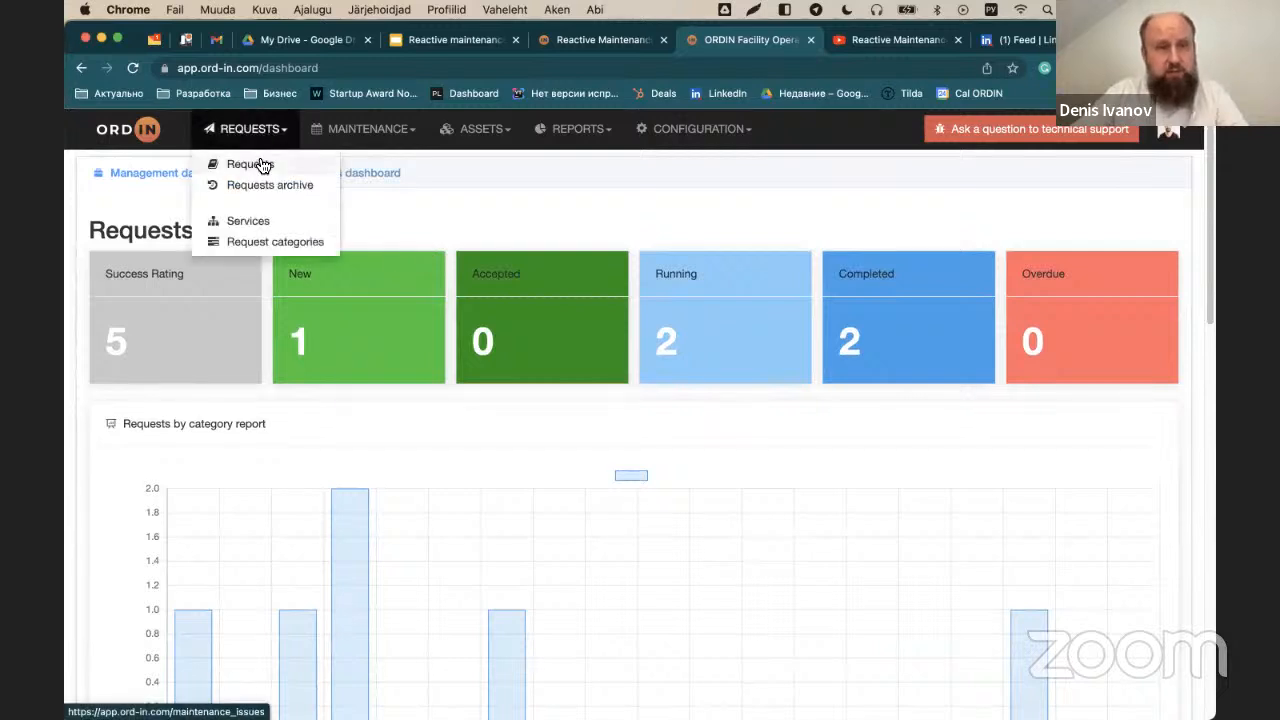
{"action": "left_click", "coordinate": [266, 222]}
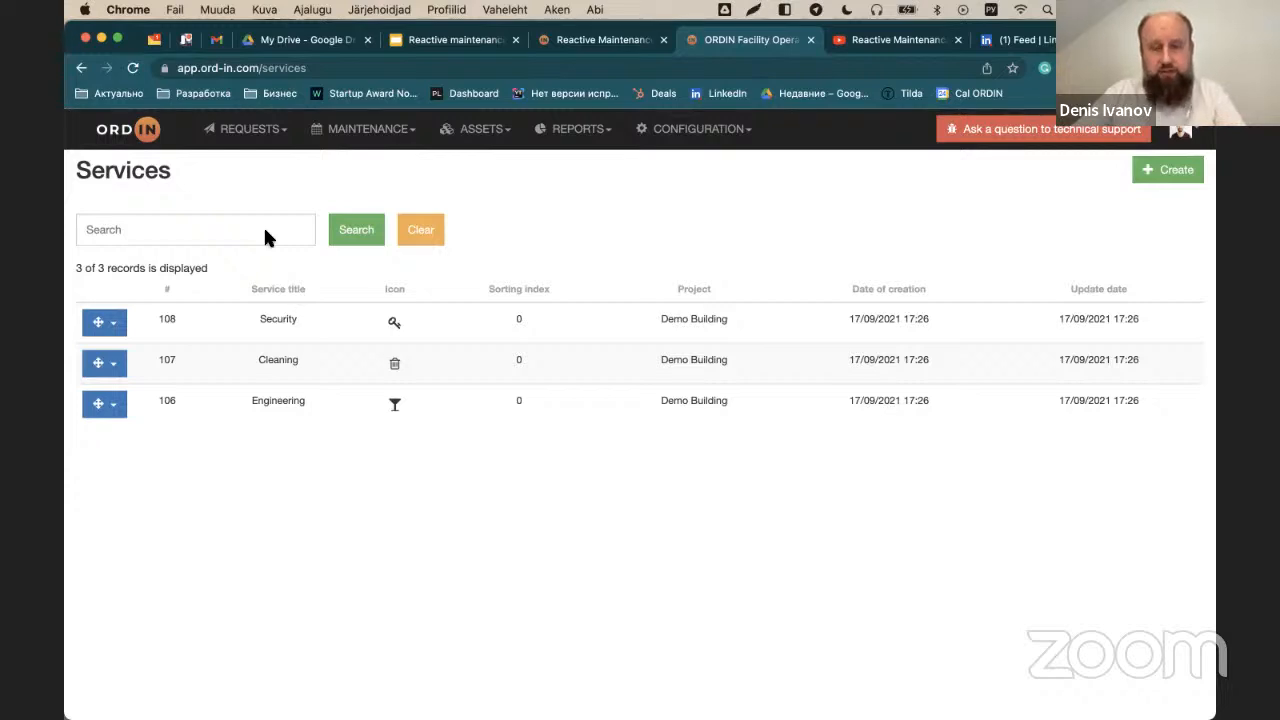
{"action": "left_click", "coordinate": [1166, 172]}
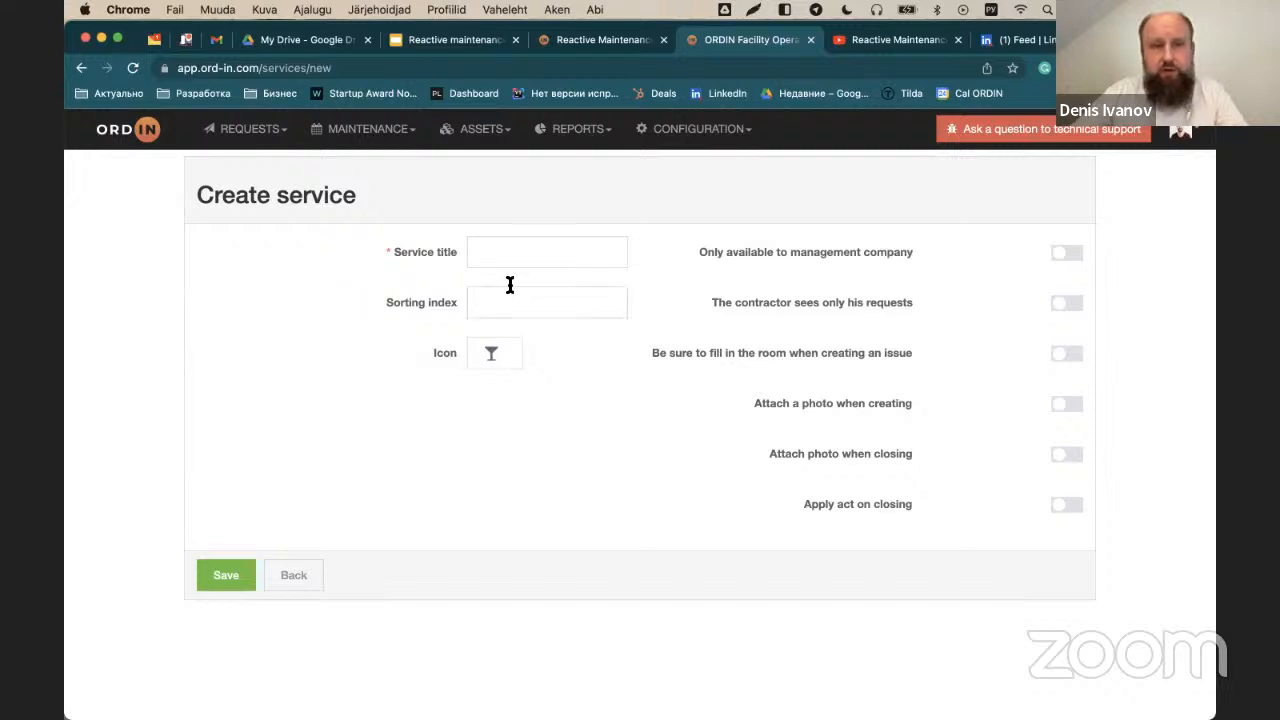
{"action": "left_click", "coordinate": [540, 254]}
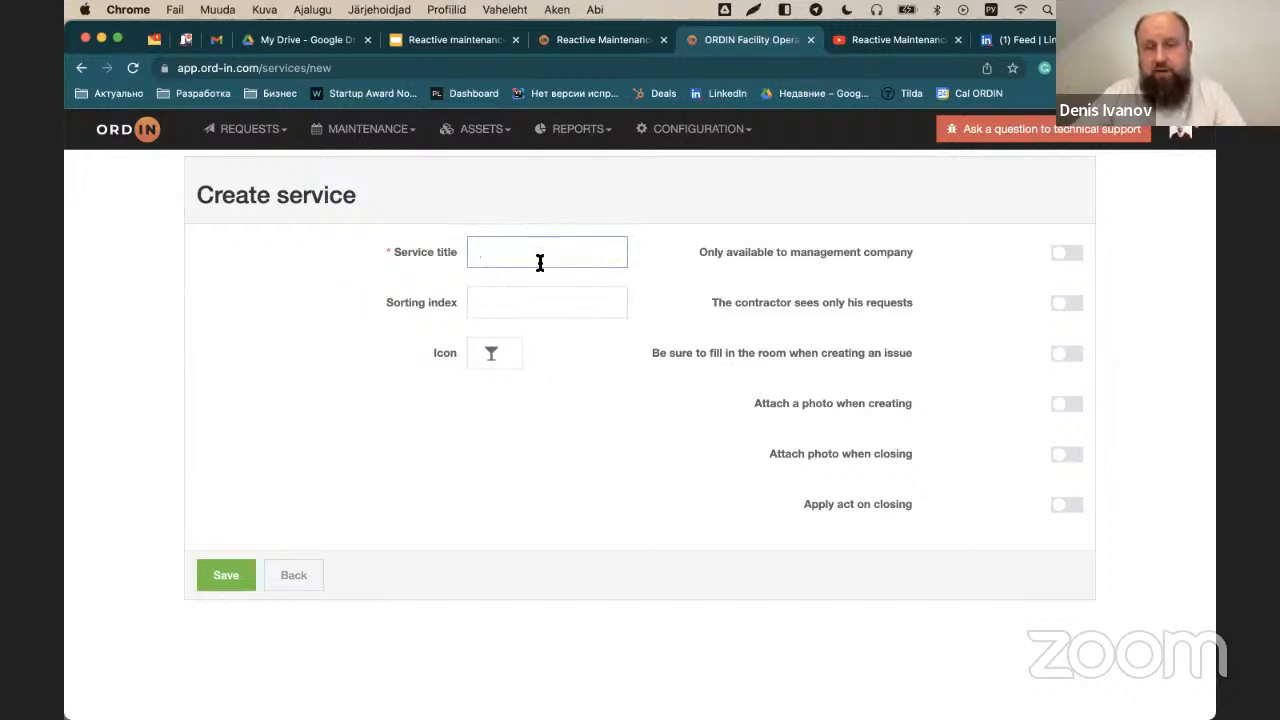
{"action": "left_click", "coordinate": [521, 302]}
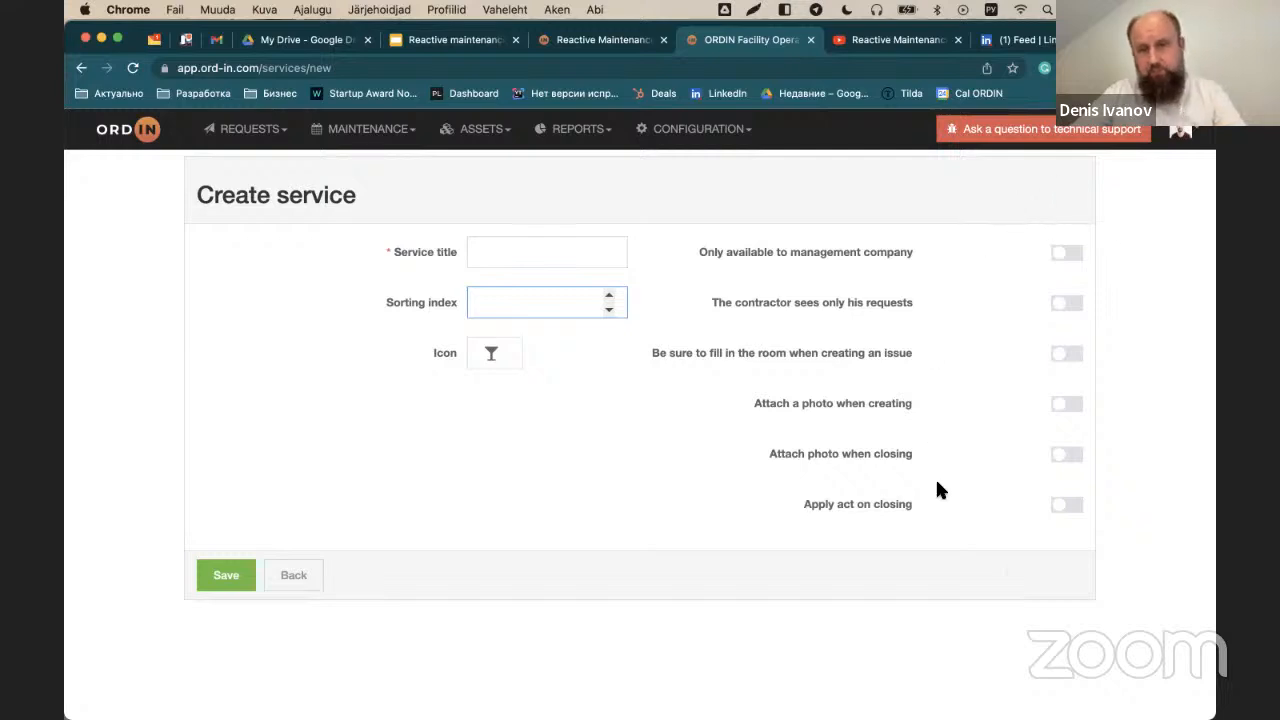
Step: Try the service's management-company-only, contractor-sees-only-own-requests and mandatory room options, switching each on and back off
{"action": "left_click", "coordinate": [1063, 256]}
{"action": "left_click", "coordinate": [1066, 257]}
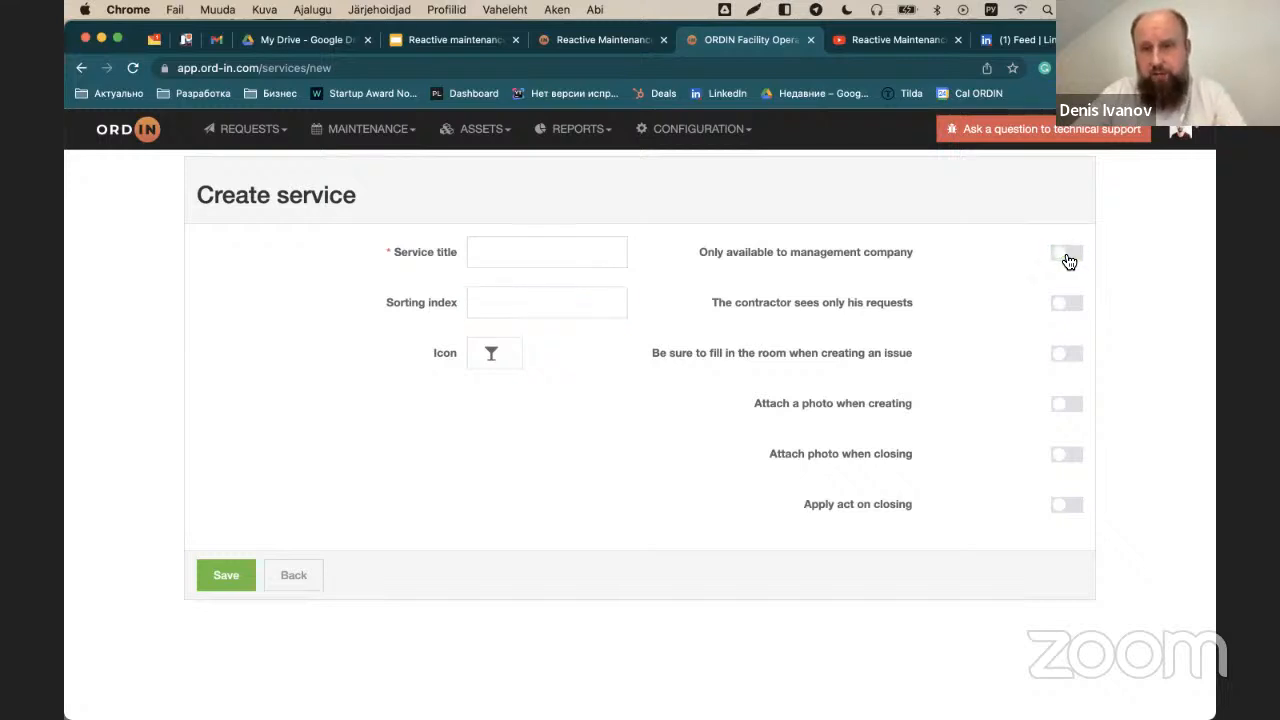
{"action": "left_click", "coordinate": [1065, 314]}
{"action": "left_click", "coordinate": [1062, 313]}
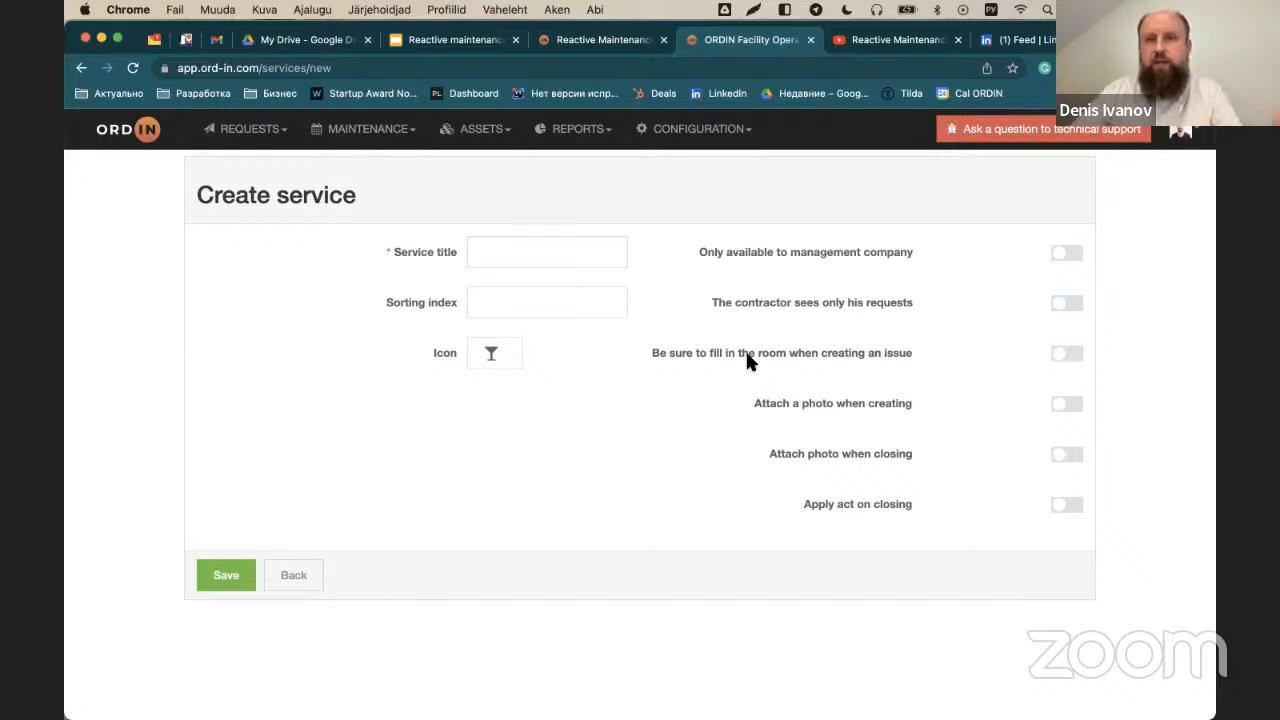
{"action": "left_click", "coordinate": [1065, 355]}
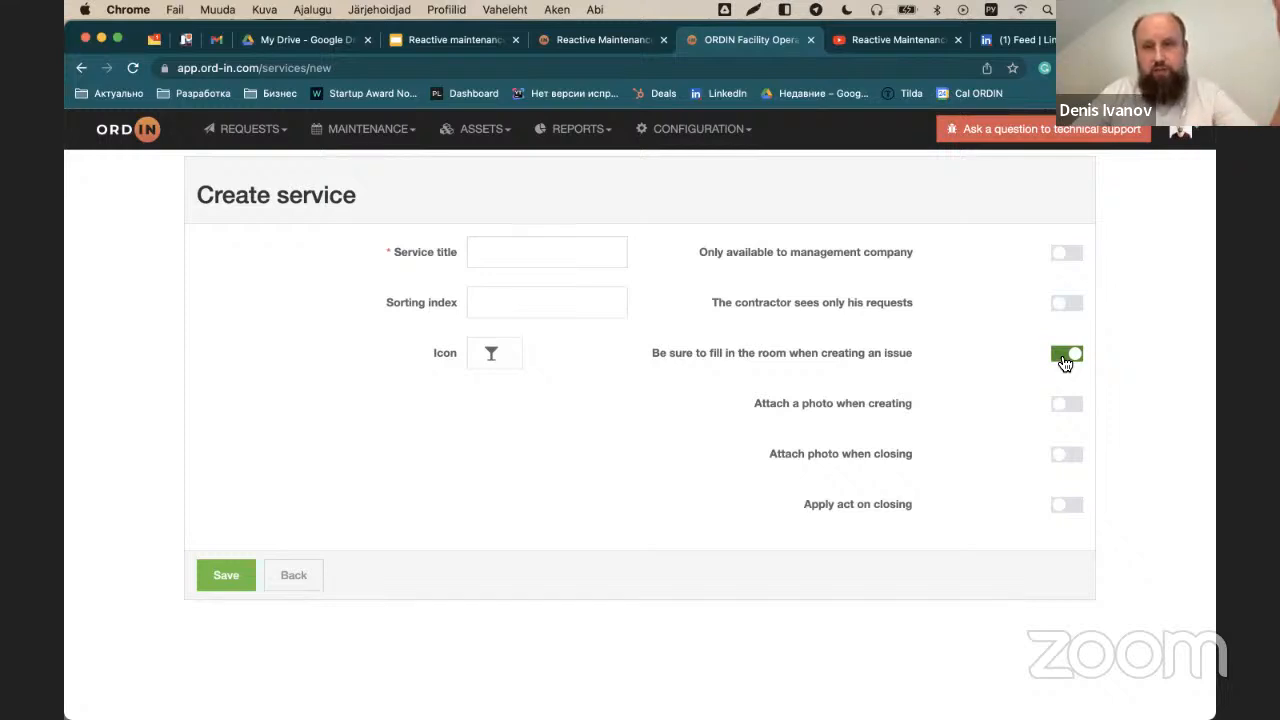
{"action": "left_click", "coordinate": [1064, 362]}
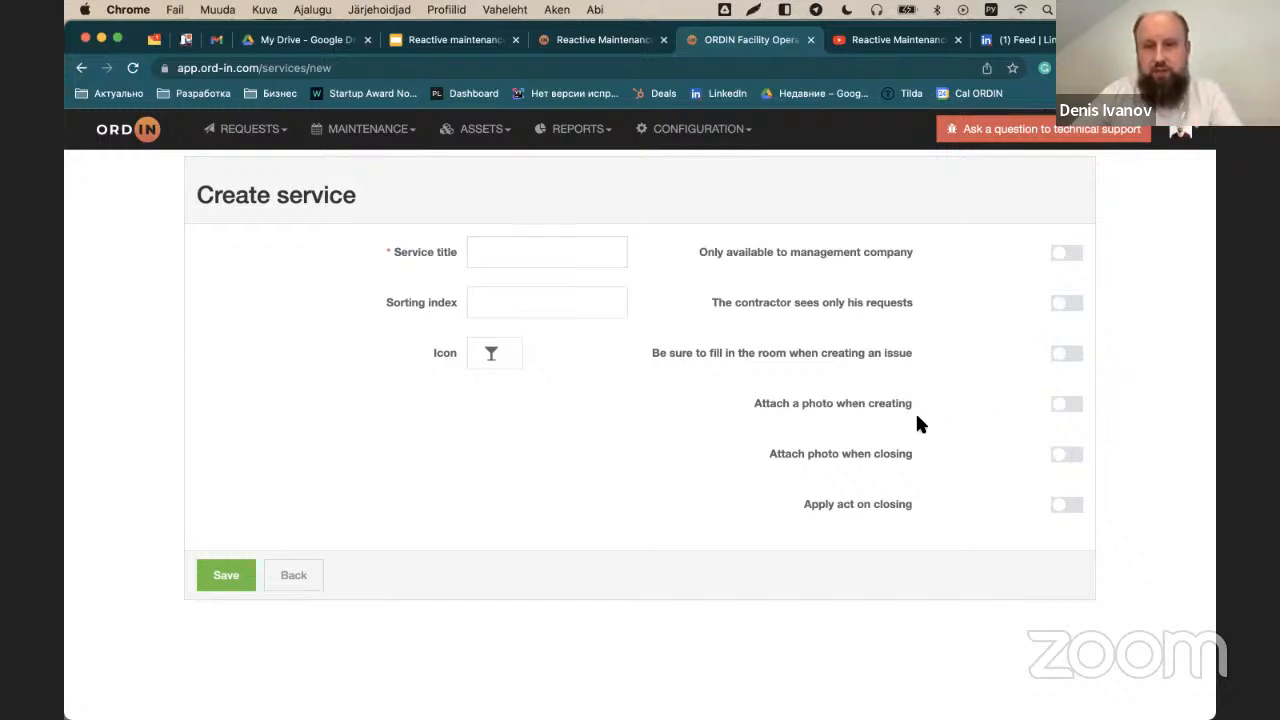
Step: Try the photo-when-creating, photo-when-closing and act-on-closing options, switching each on and off, and leave the new service unsaved
{"action": "left_click", "coordinate": [1076, 411]}
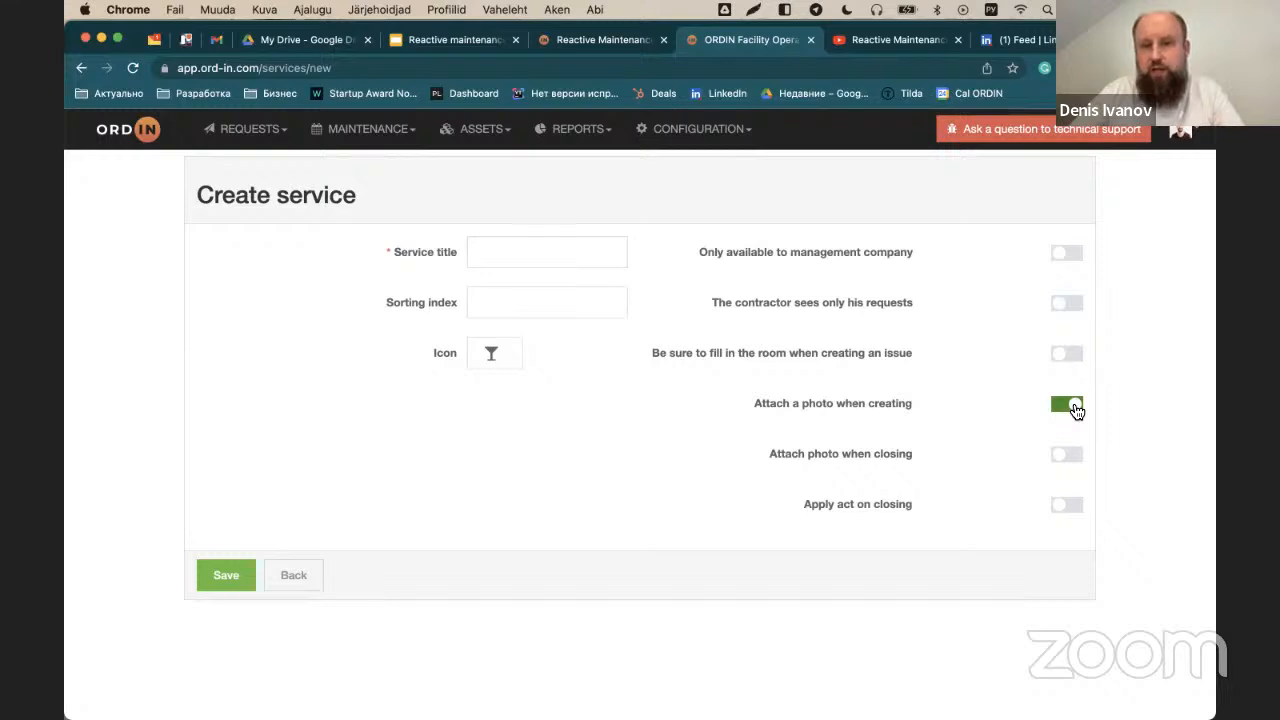
{"action": "left_click", "coordinate": [1074, 408]}
{"action": "left_click", "coordinate": [1064, 458]}
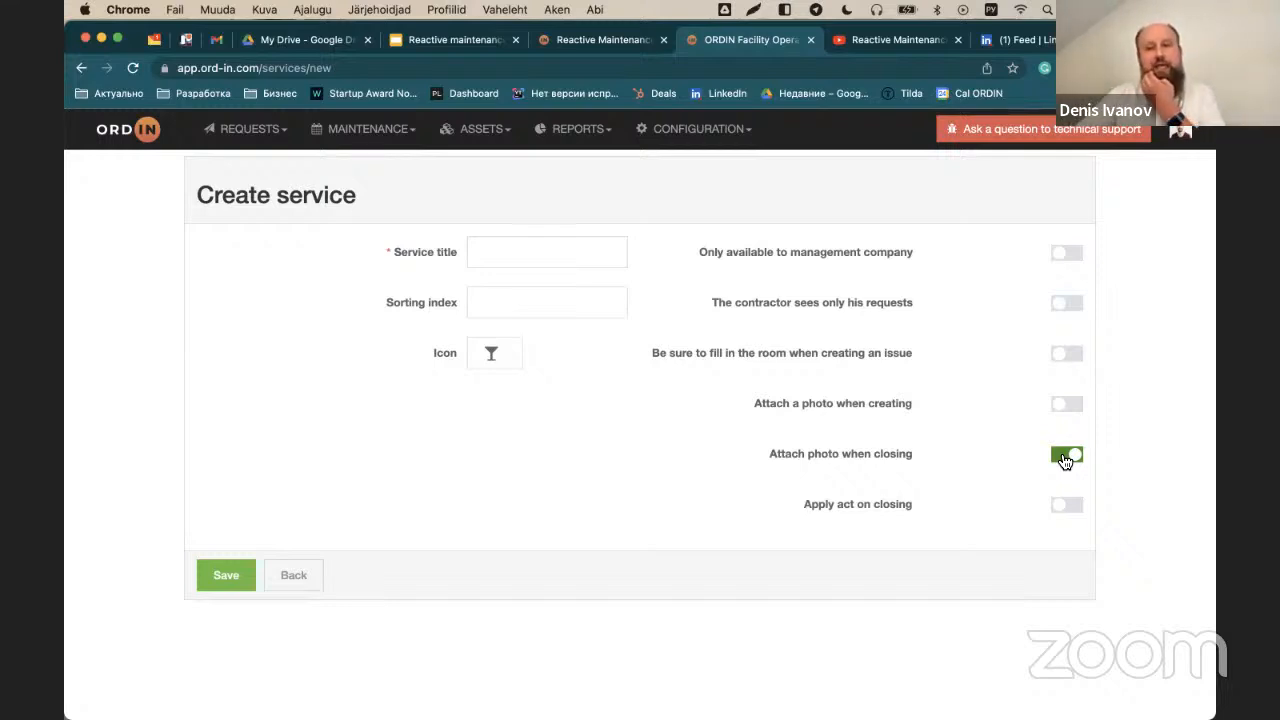
{"action": "left_click", "coordinate": [1066, 458]}
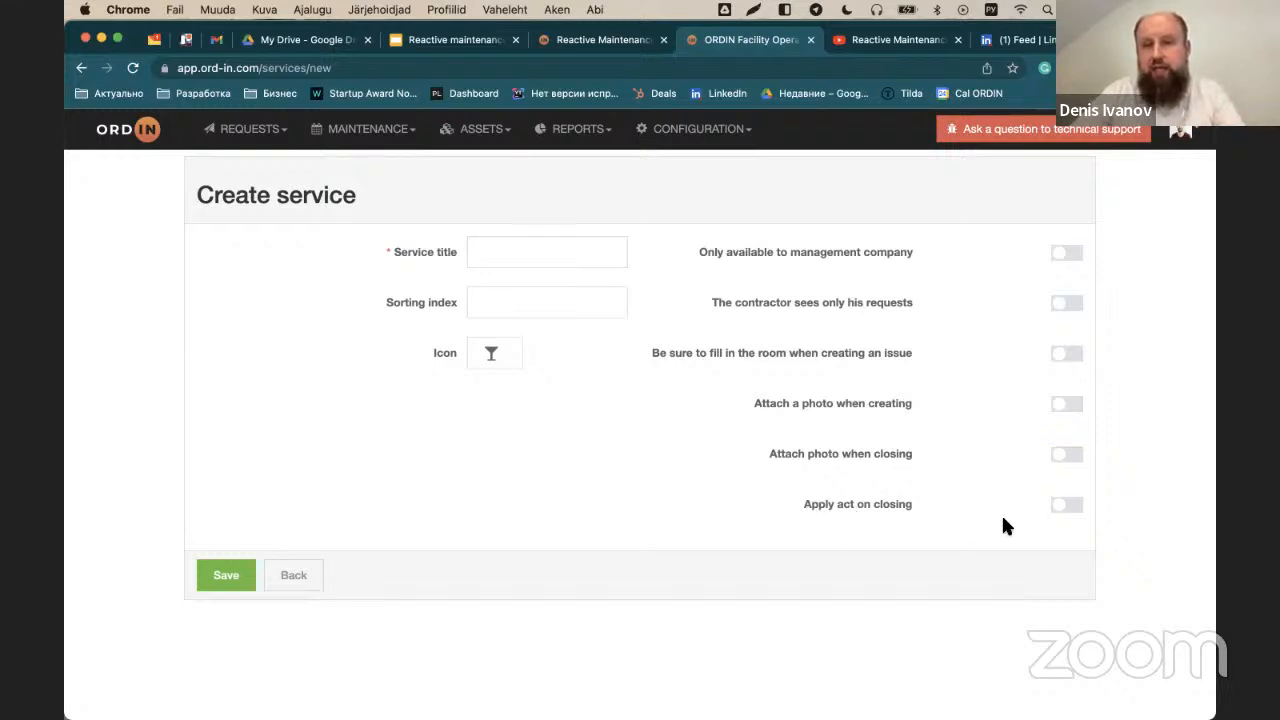
{"action": "left_click", "coordinate": [1068, 506]}
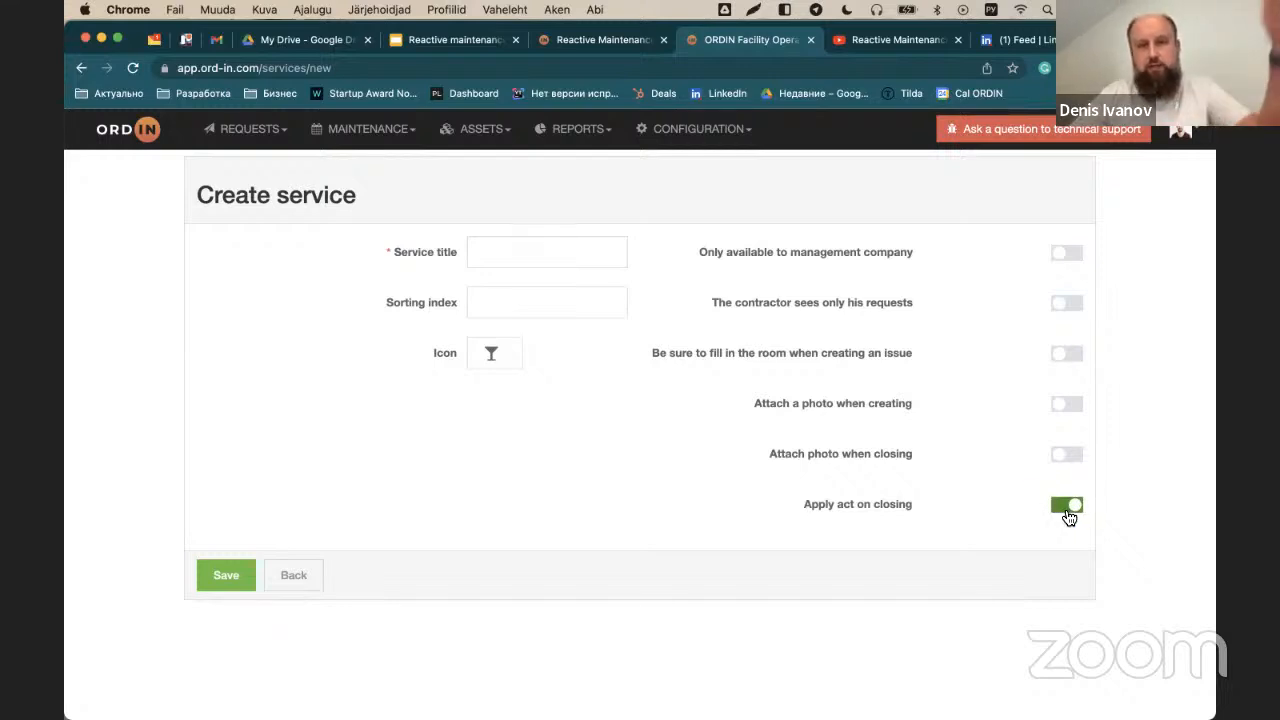
{"action": "left_click", "coordinate": [1068, 507]}
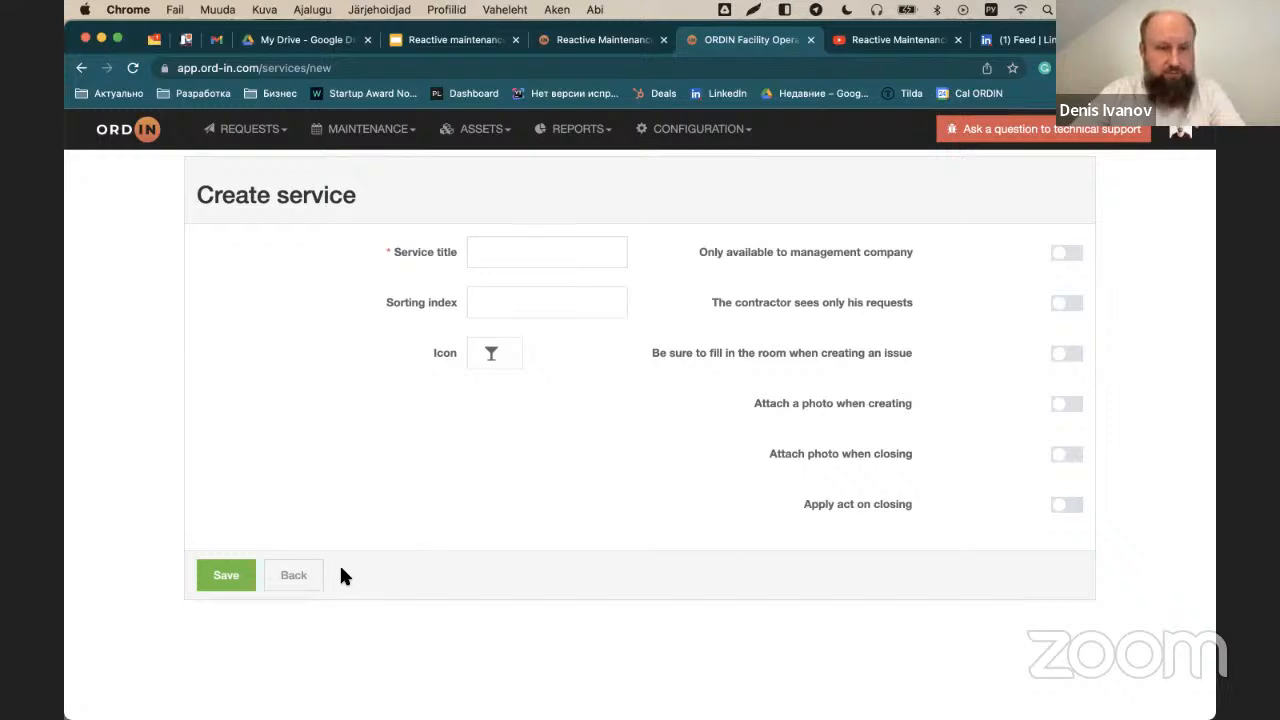
{"action": "left_click", "coordinate": [294, 575]}
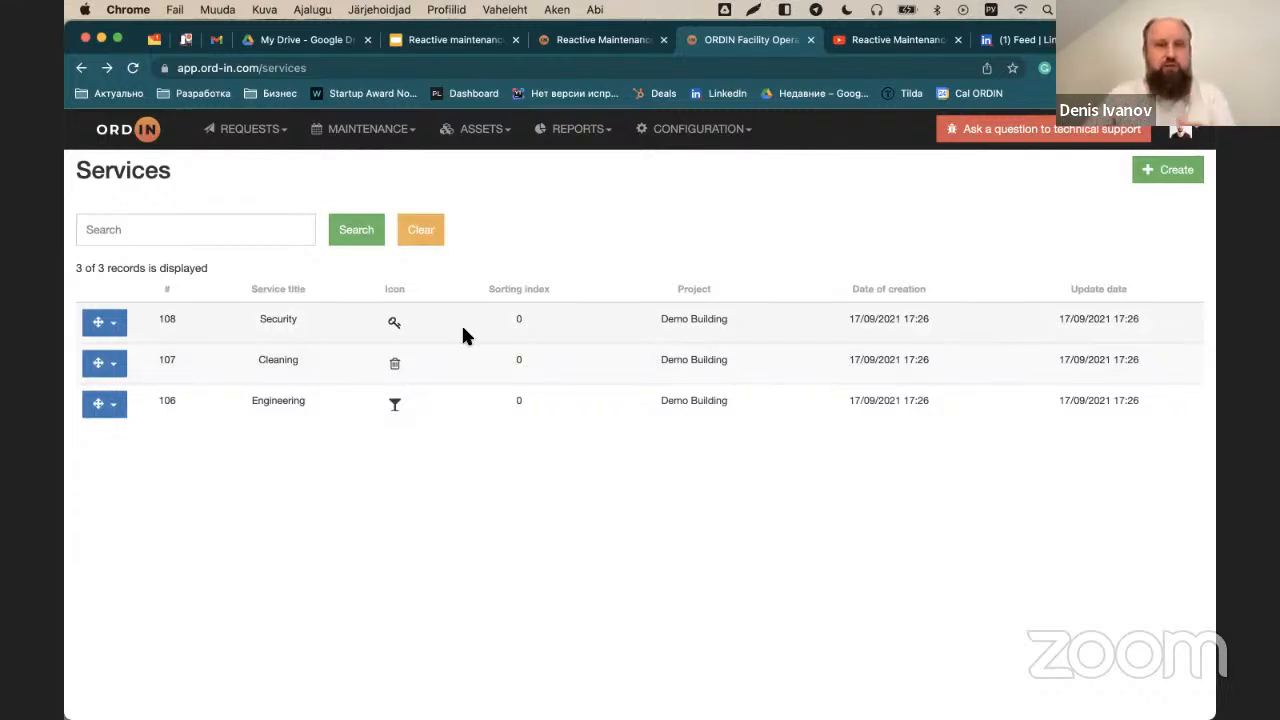
Step: Open the Elevators and escalators request category for editing
{"action": "left_click", "coordinate": [276, 134]}
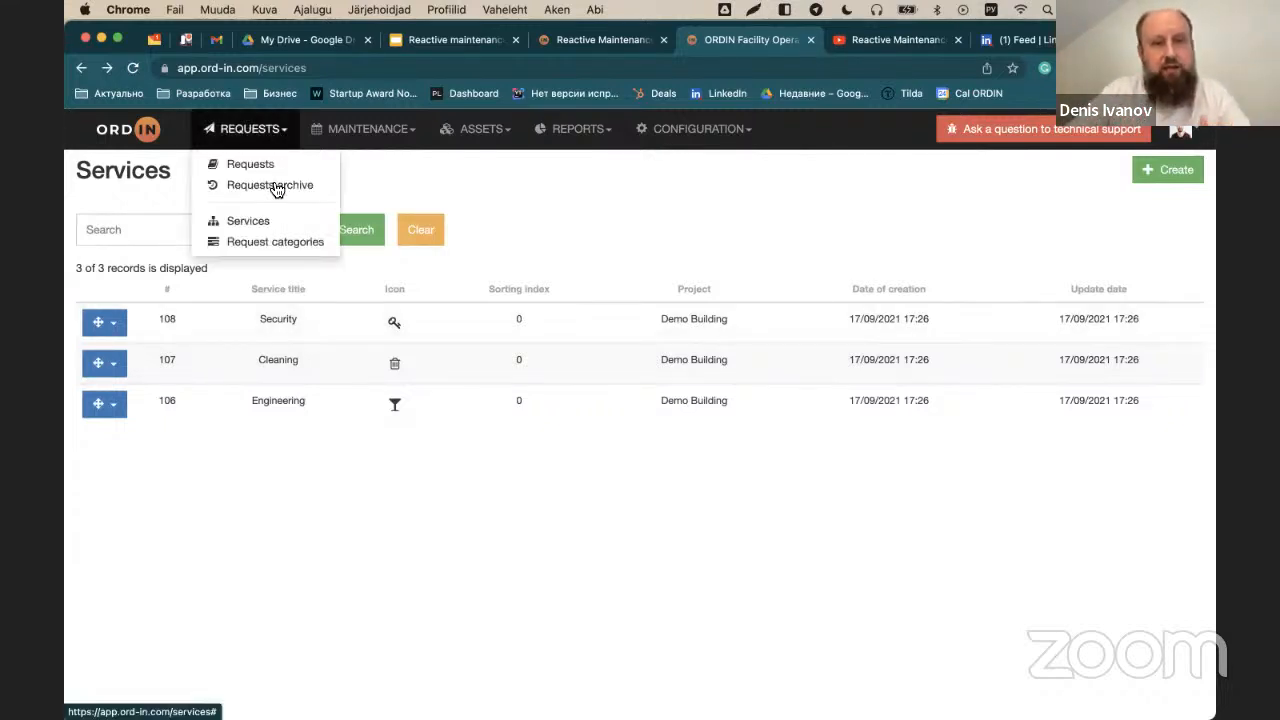
{"action": "left_click", "coordinate": [268, 243]}
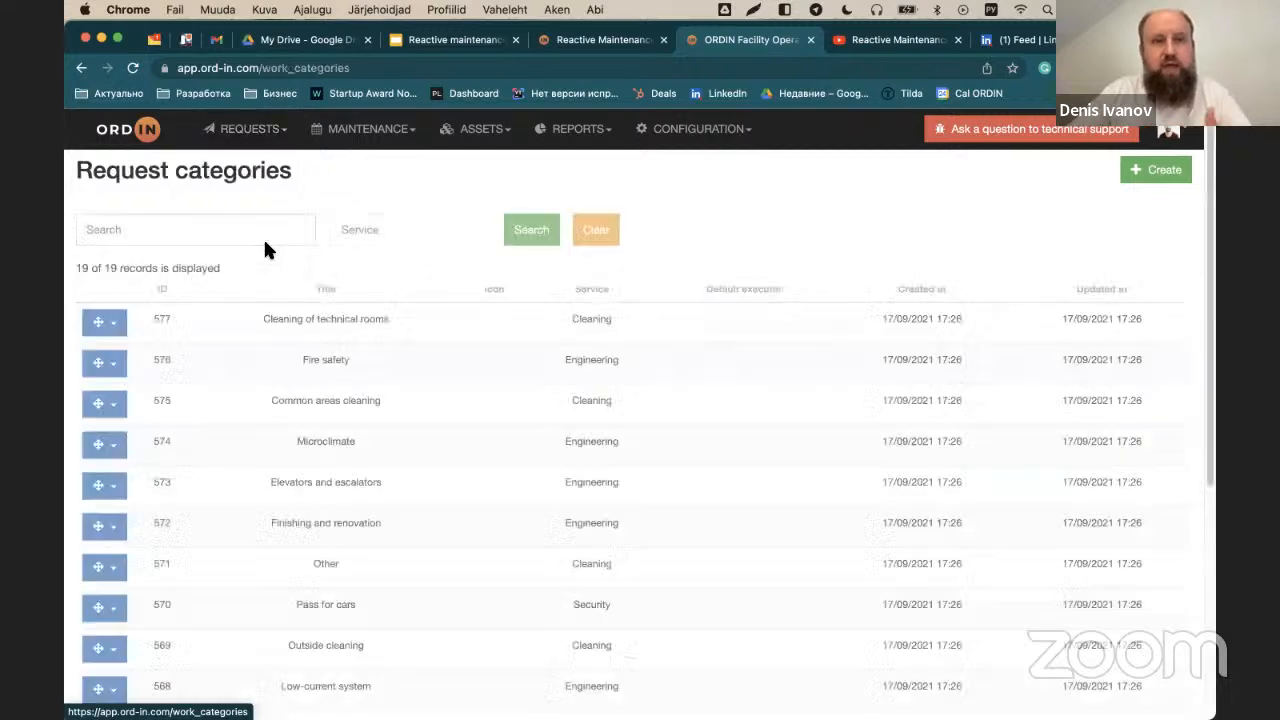
{"action": "scroll", "coordinate": [539, 360], "scroll_direction": "down", "scroll_amount": 1}
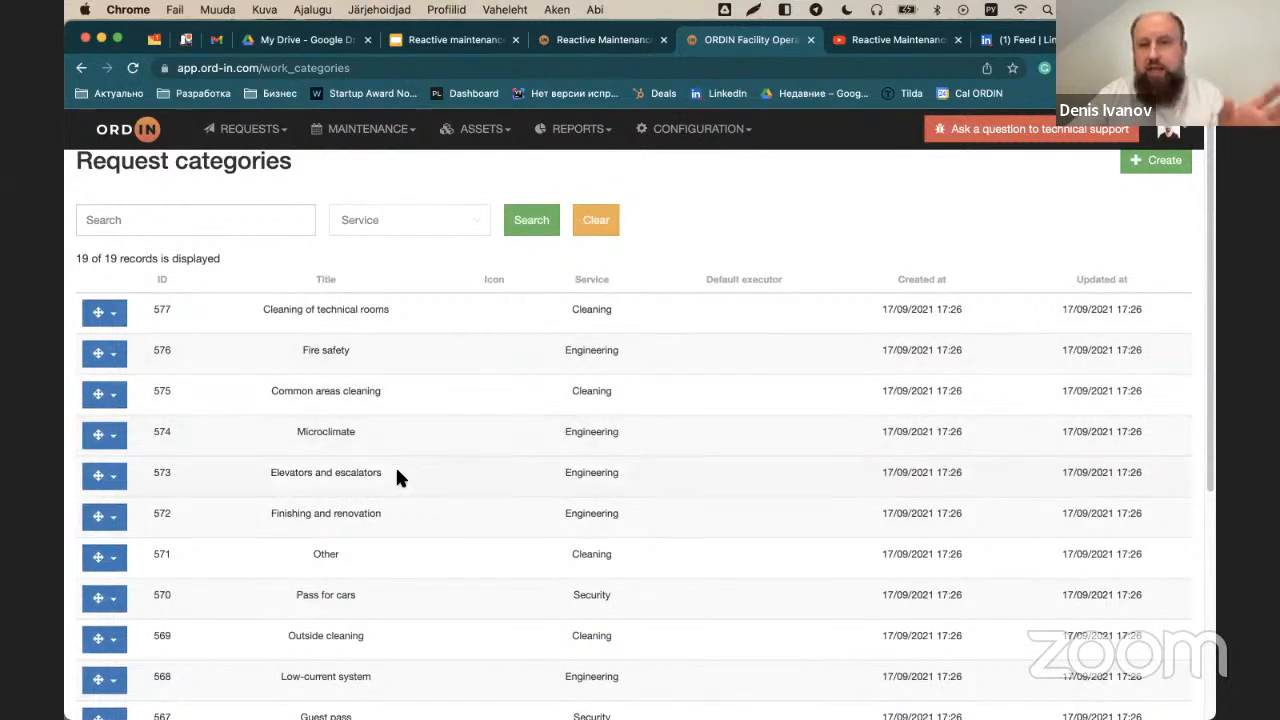
{"action": "left_click", "coordinate": [113, 476]}
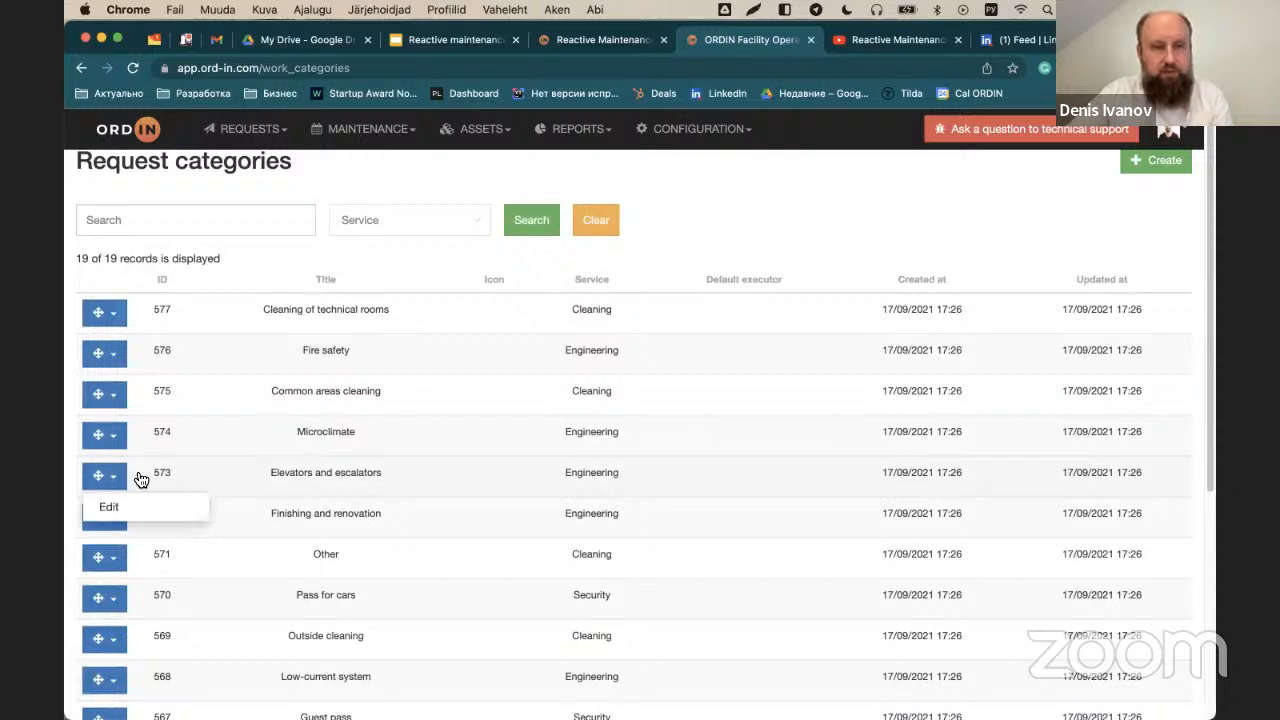
{"action": "left_click", "coordinate": [139, 505]}
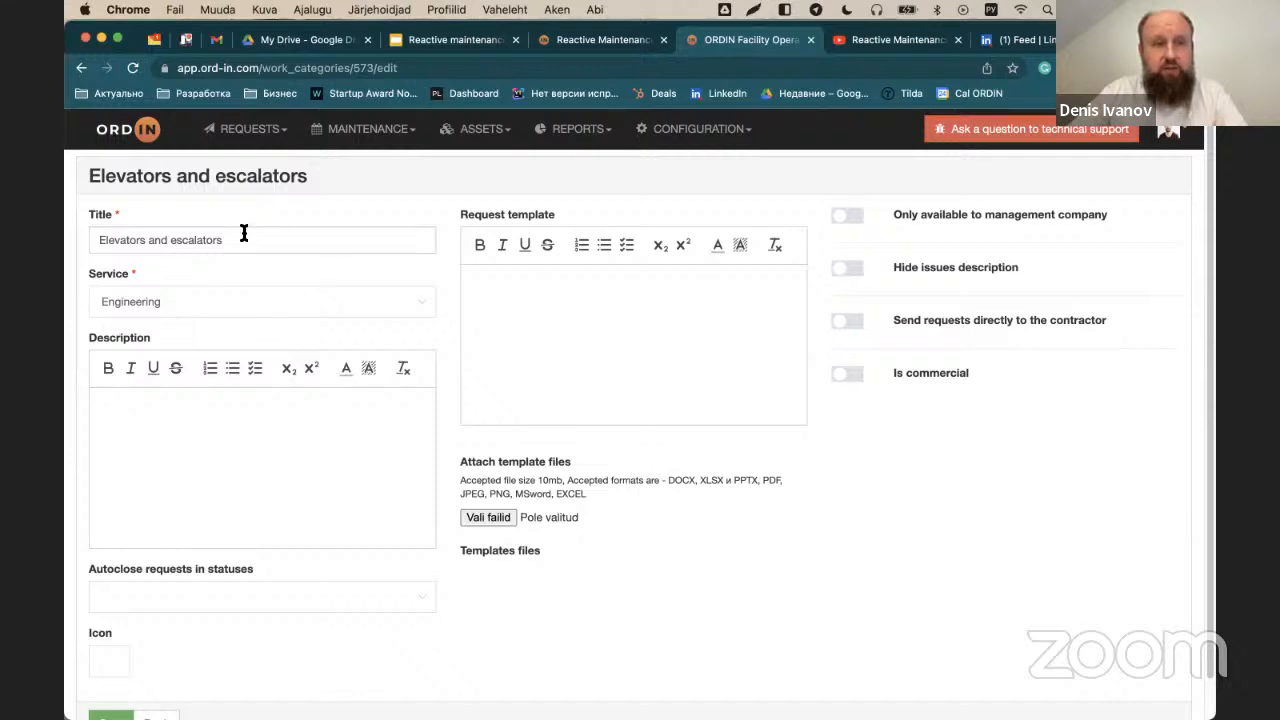
Step: Examine the category's service, description, autoclose status choices and available icons, without selecting anything new
{"action": "left_click", "coordinate": [147, 309]}
{"action": "left_click", "coordinate": [147, 309]}
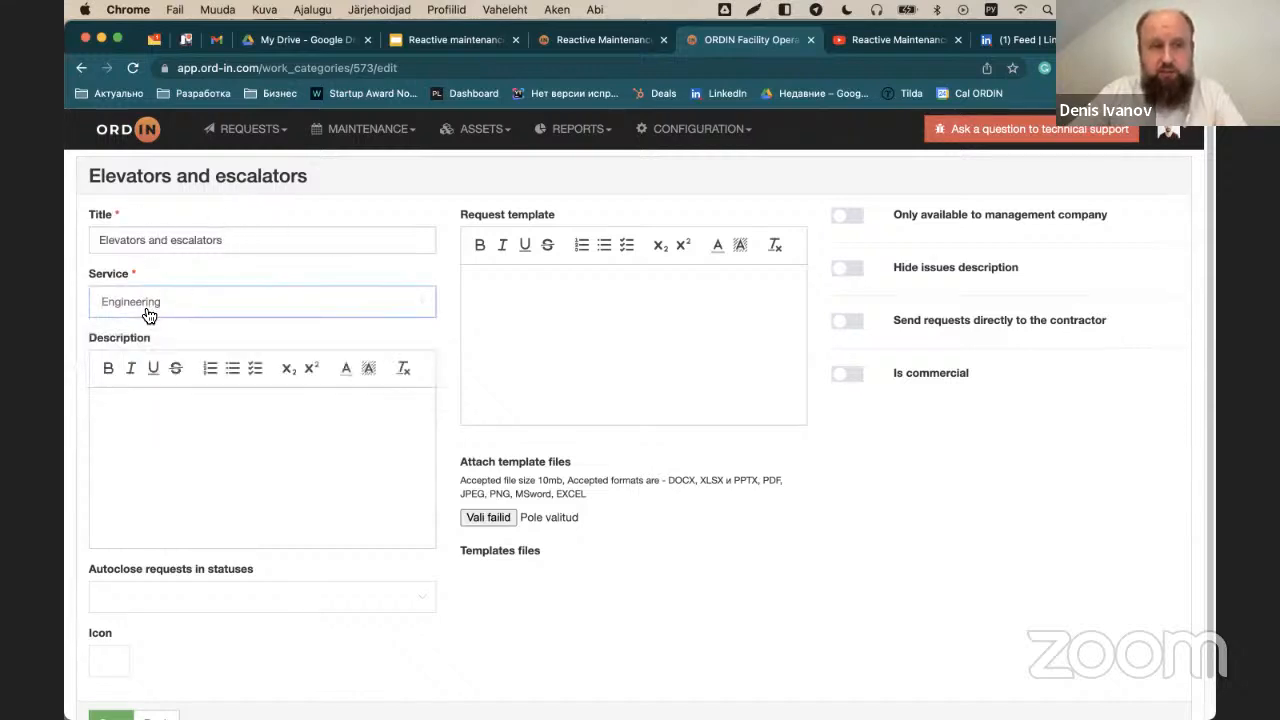
{"action": "left_click", "coordinate": [194, 441]}
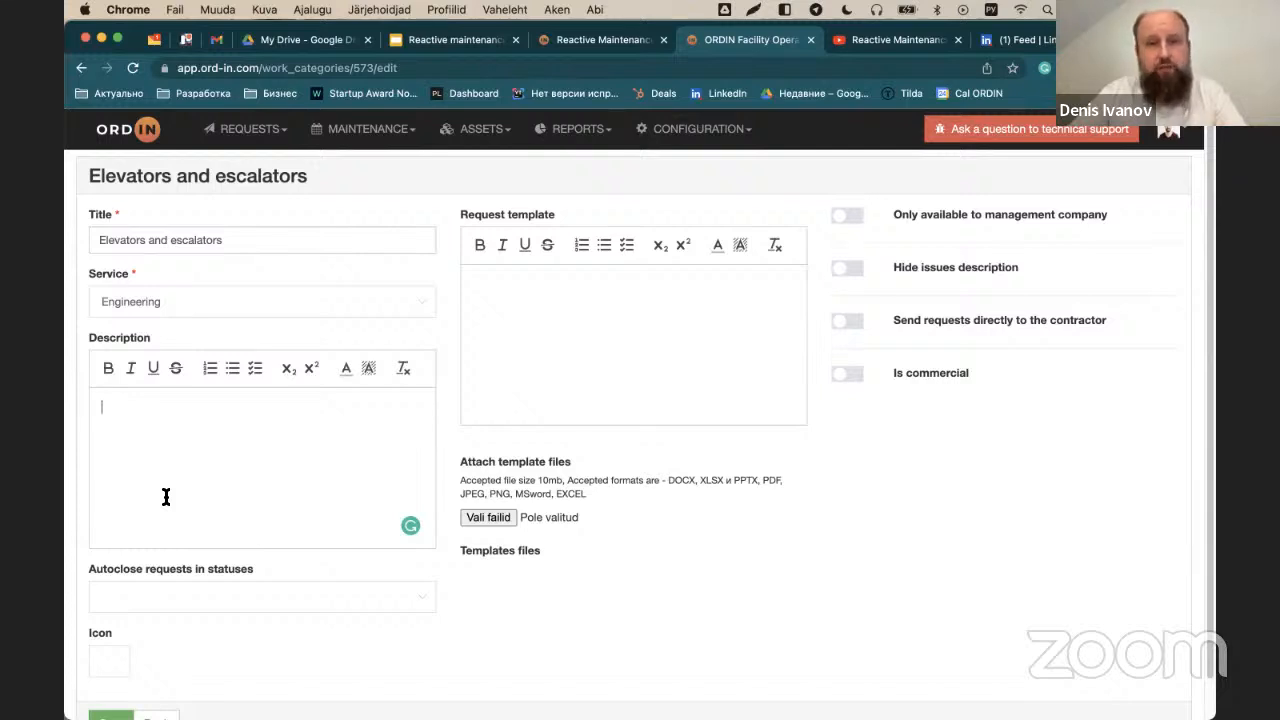
{"action": "scroll", "coordinate": [268, 441], "scroll_direction": "down", "scroll_amount": 1}
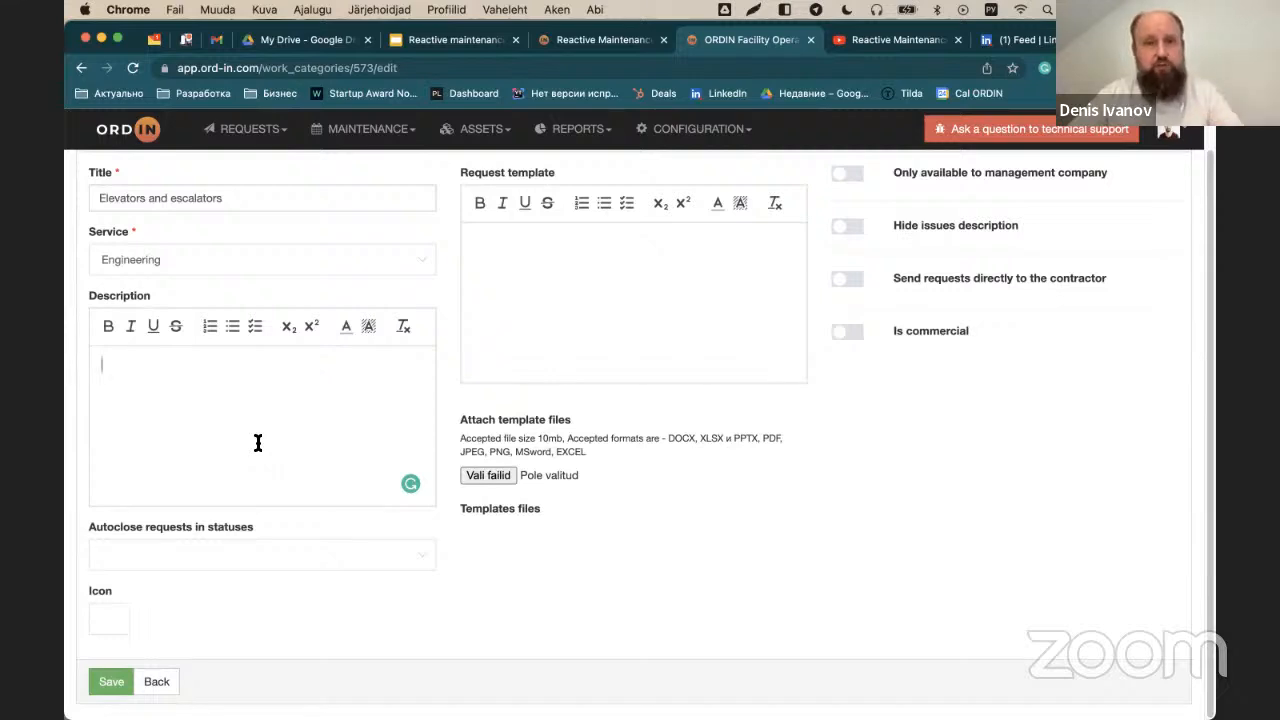
{"action": "left_click", "coordinate": [261, 547]}
{"action": "left_click", "coordinate": [559, 541]}
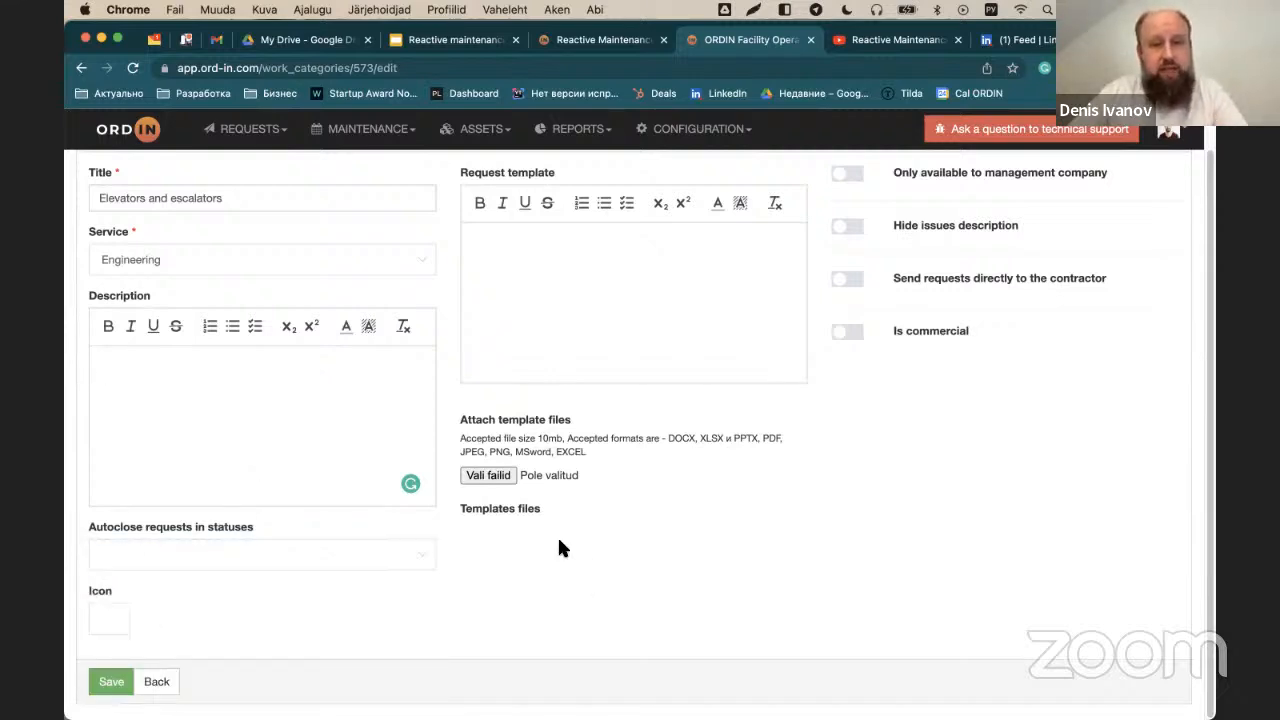
{"action": "left_click", "coordinate": [385, 551]}
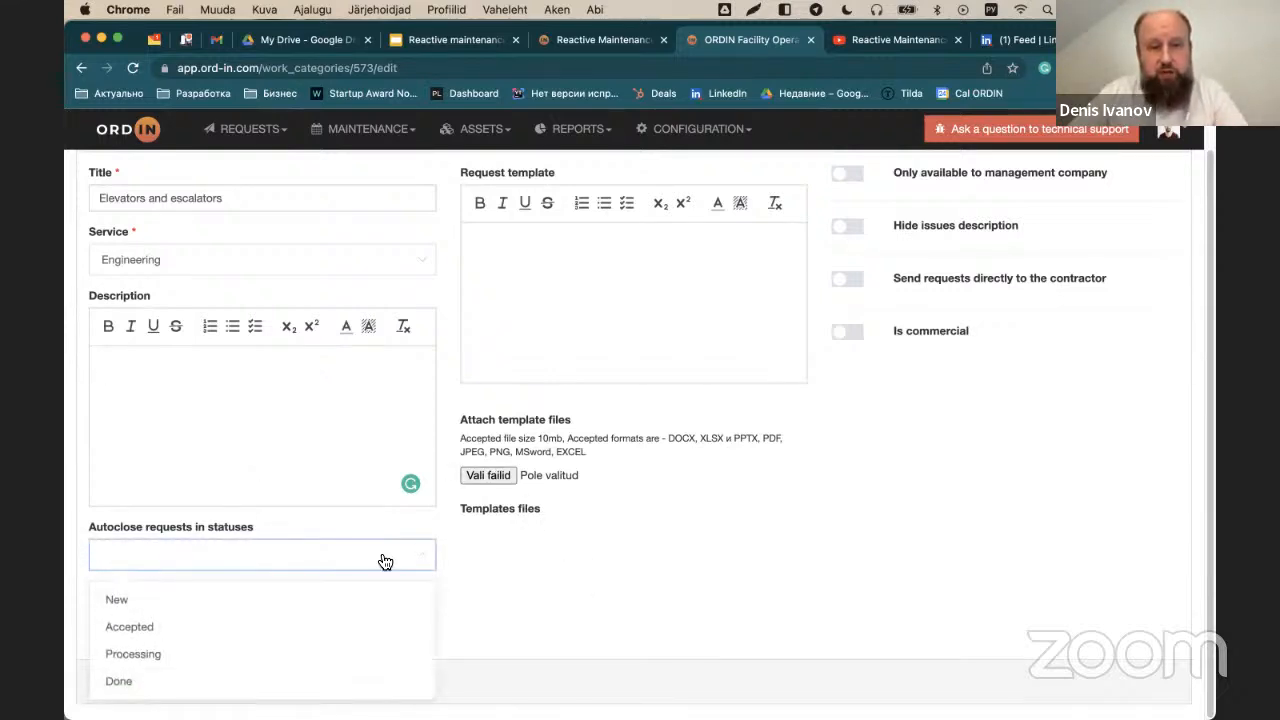
{"action": "left_click", "coordinate": [522, 573]}
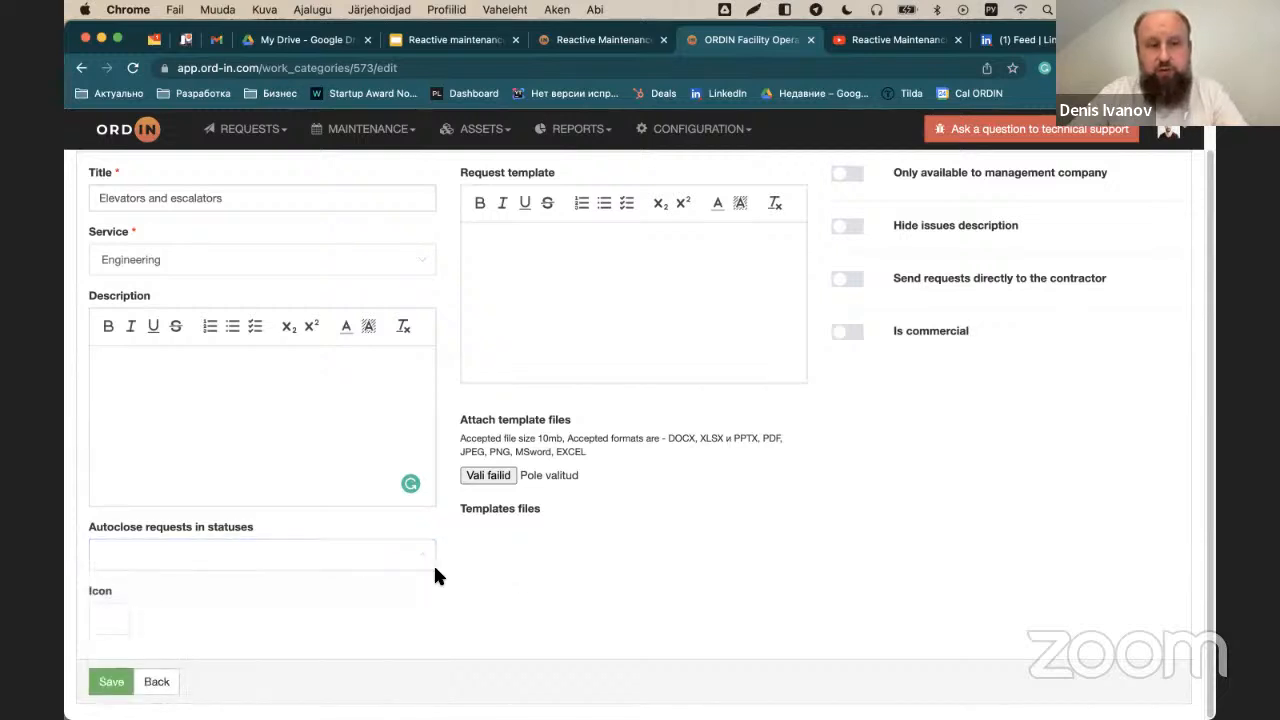
{"action": "left_click", "coordinate": [121, 617]}
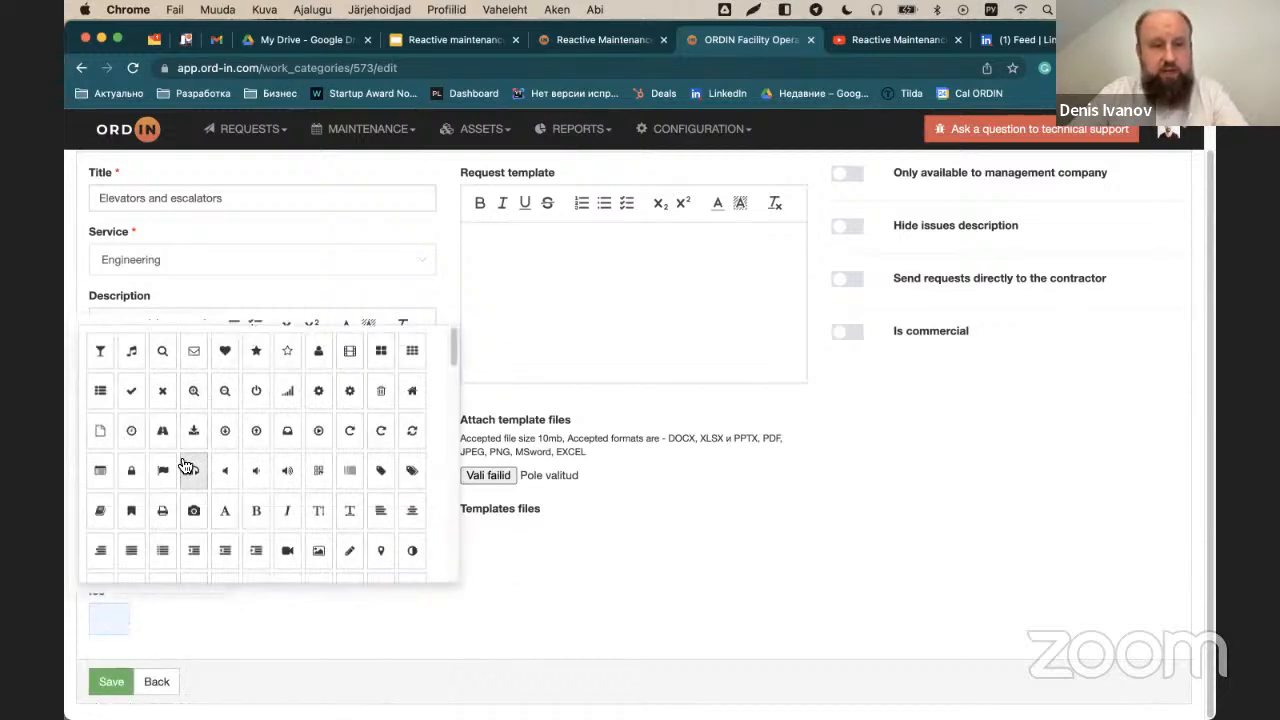
{"action": "left_click", "coordinate": [713, 543]}
Step: Try the category's Is commercial option by switching it on and back off
{"action": "scroll", "coordinate": [854, 380], "scroll_direction": "up", "scroll_amount": 1}
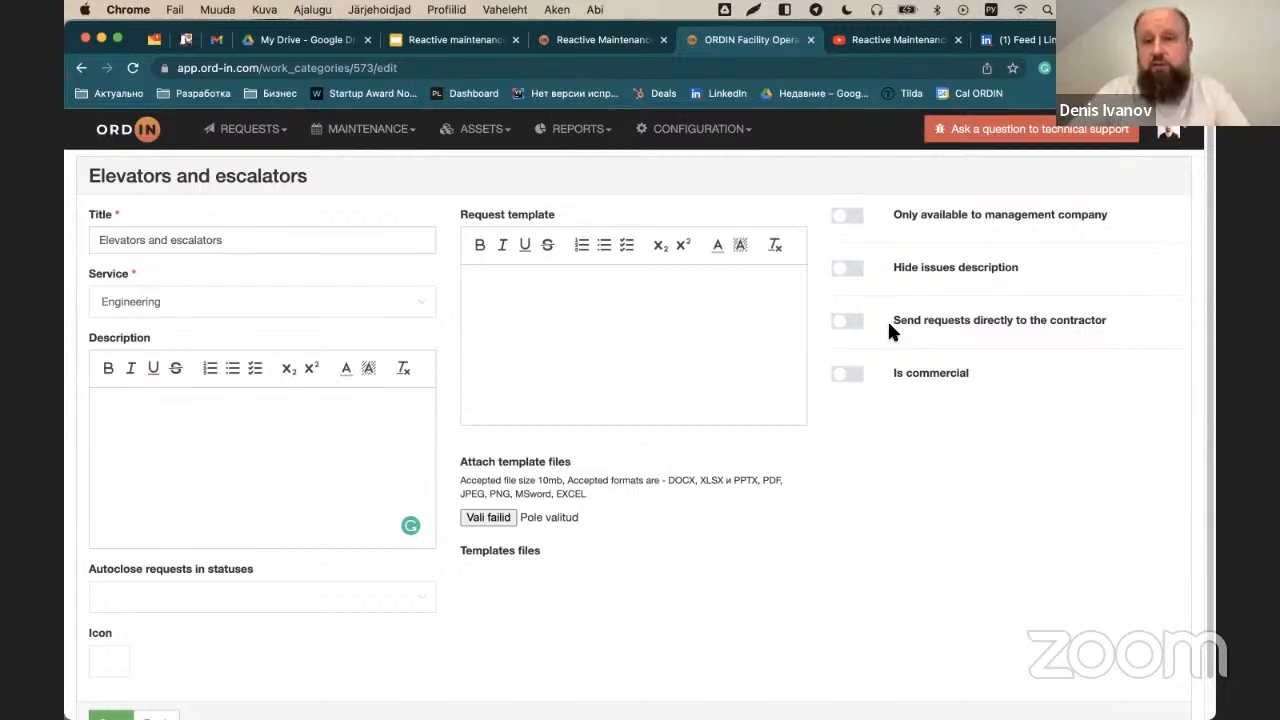
{"action": "left_click", "coordinate": [849, 377]}
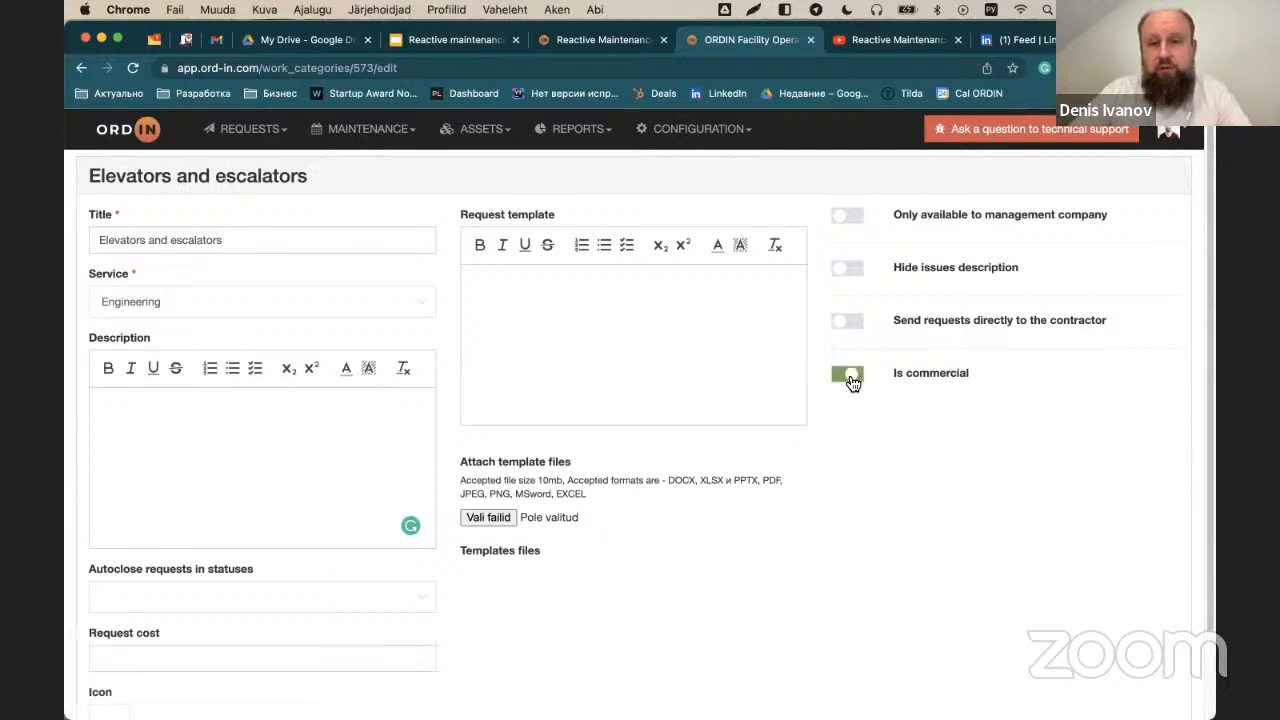
{"action": "left_click", "coordinate": [849, 376]}
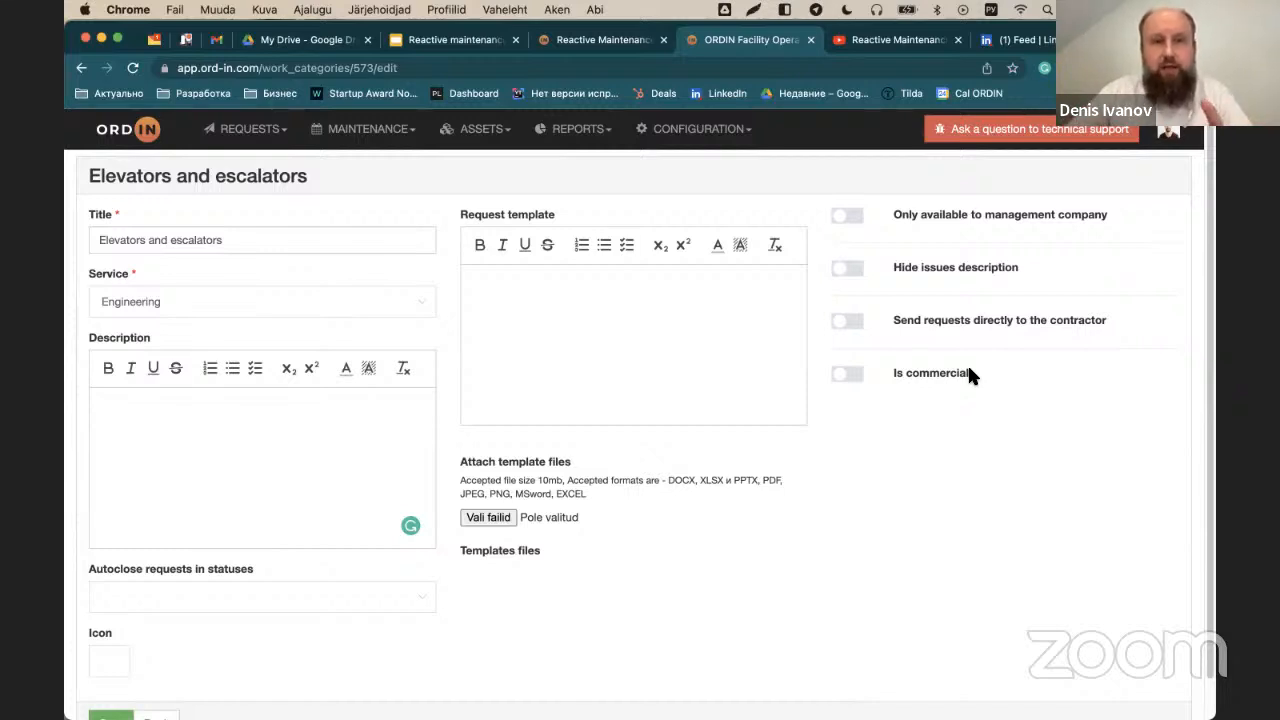
Step: Leave the category without saving and open the Requests list
{"action": "left_click", "coordinate": [252, 131]}
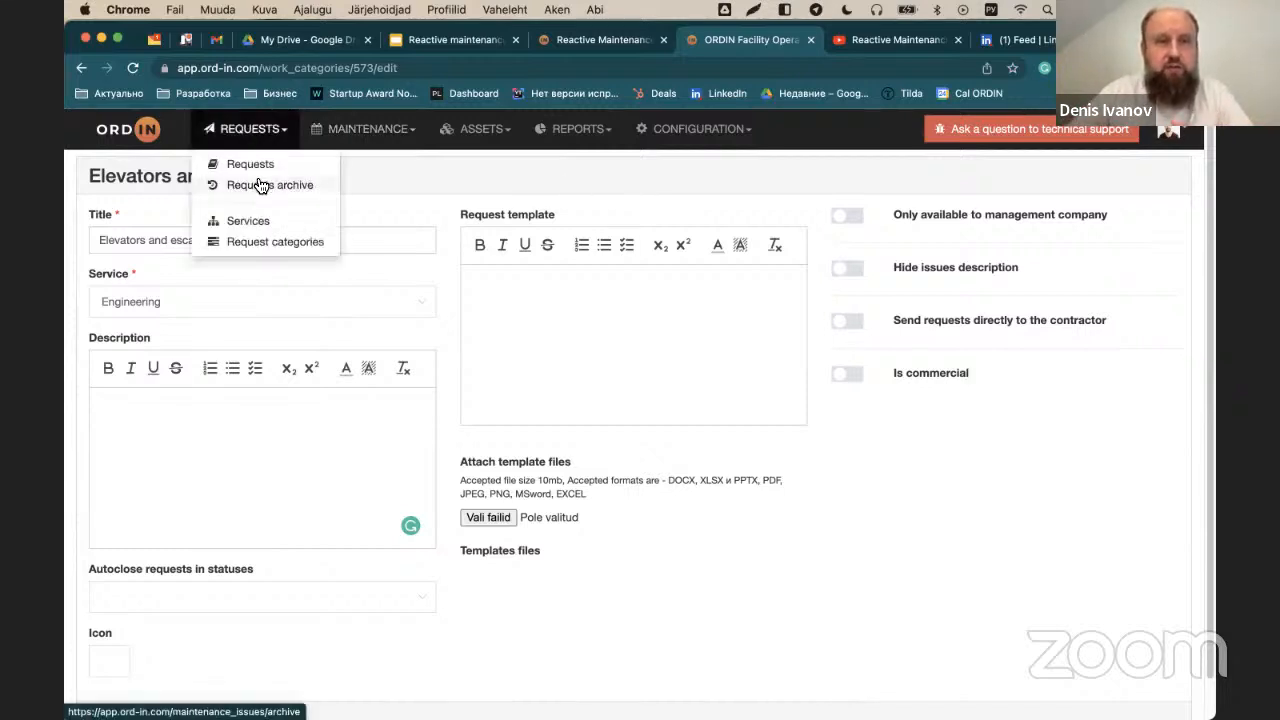
{"action": "left_click", "coordinate": [258, 229]}
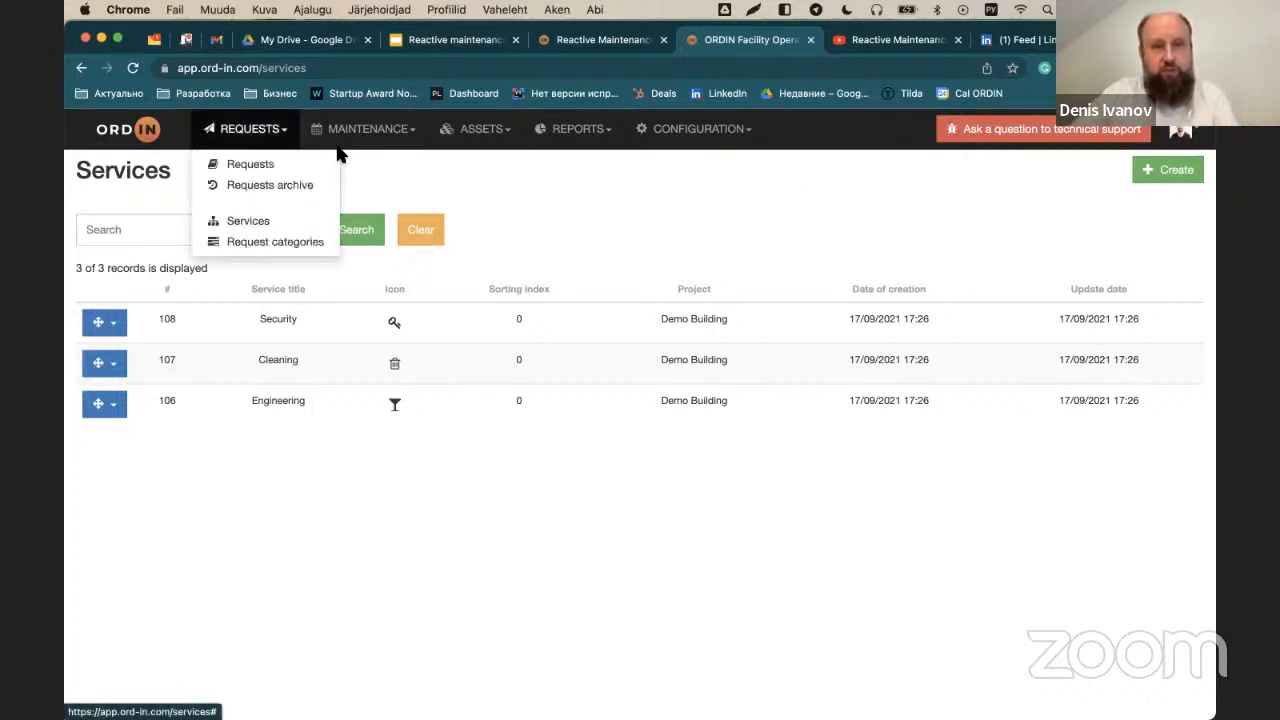
{"action": "mouse_move", "coordinate": [270, 130]}
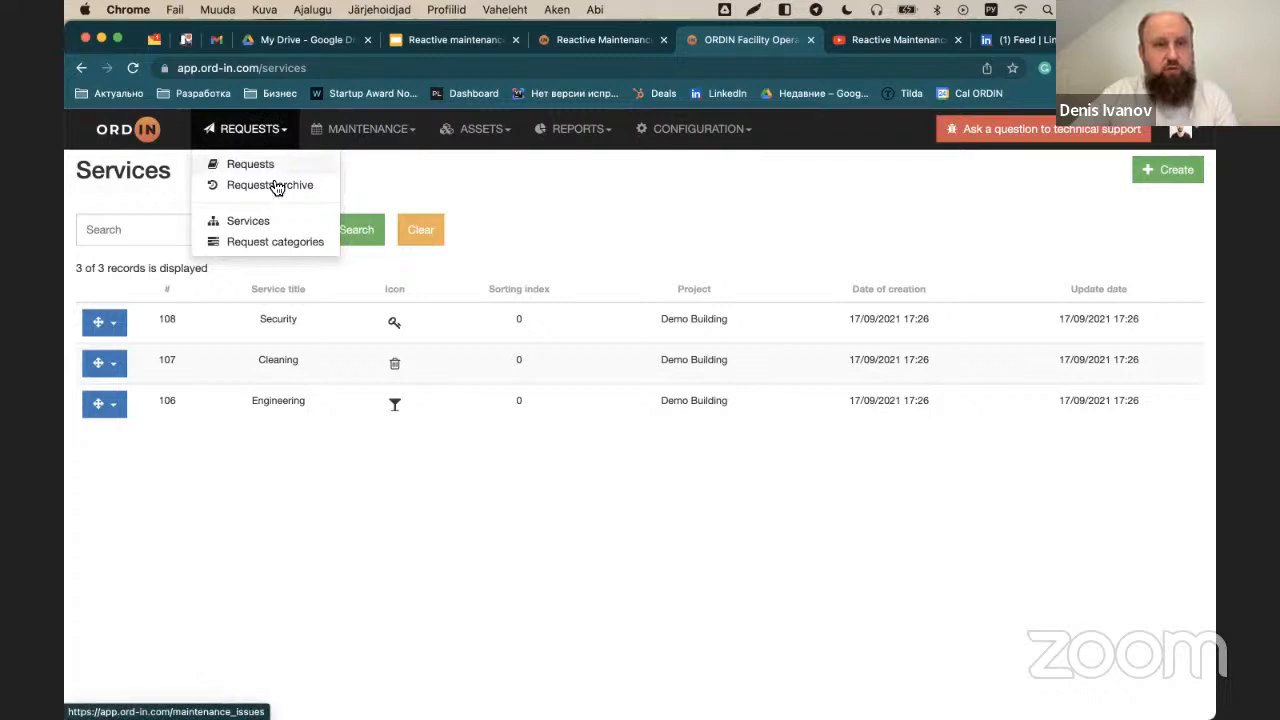
{"action": "left_click", "coordinate": [250, 166]}
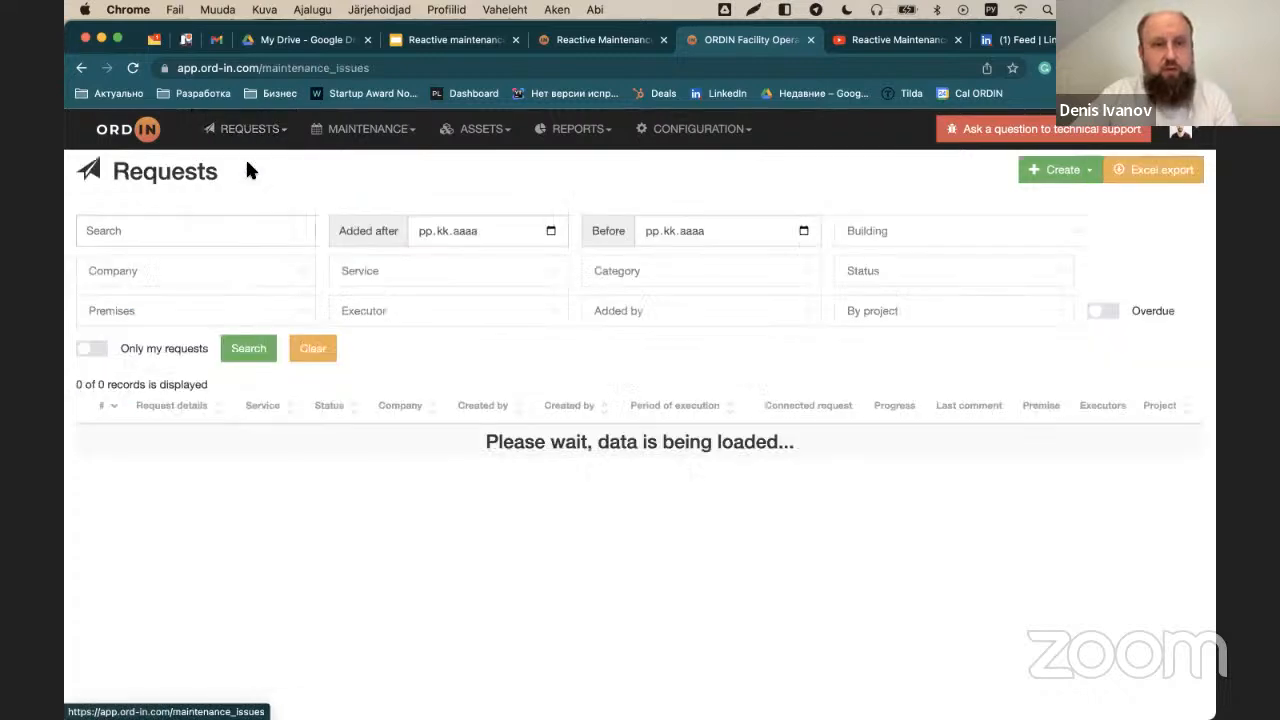
Step: Examine the services available for creating a request, the category filter choices and the existing requests
{"action": "left_click", "coordinate": [1055, 170]}
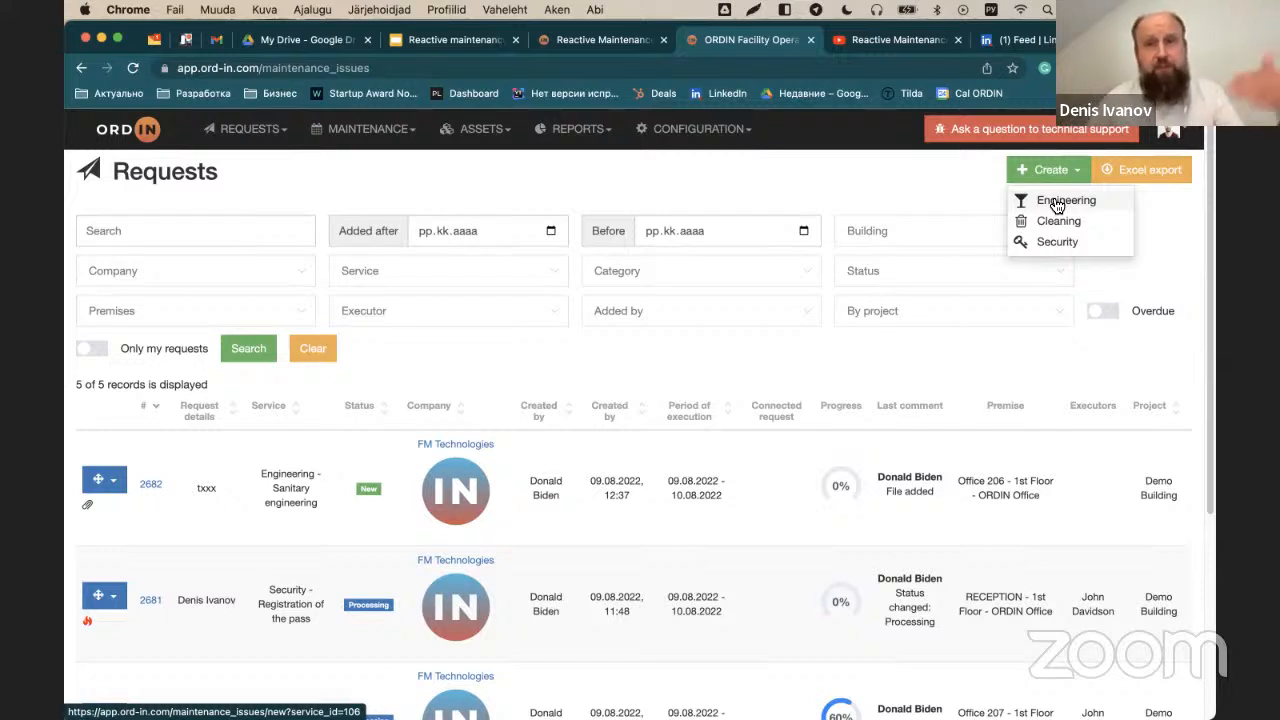
{"action": "left_click", "coordinate": [864, 205]}
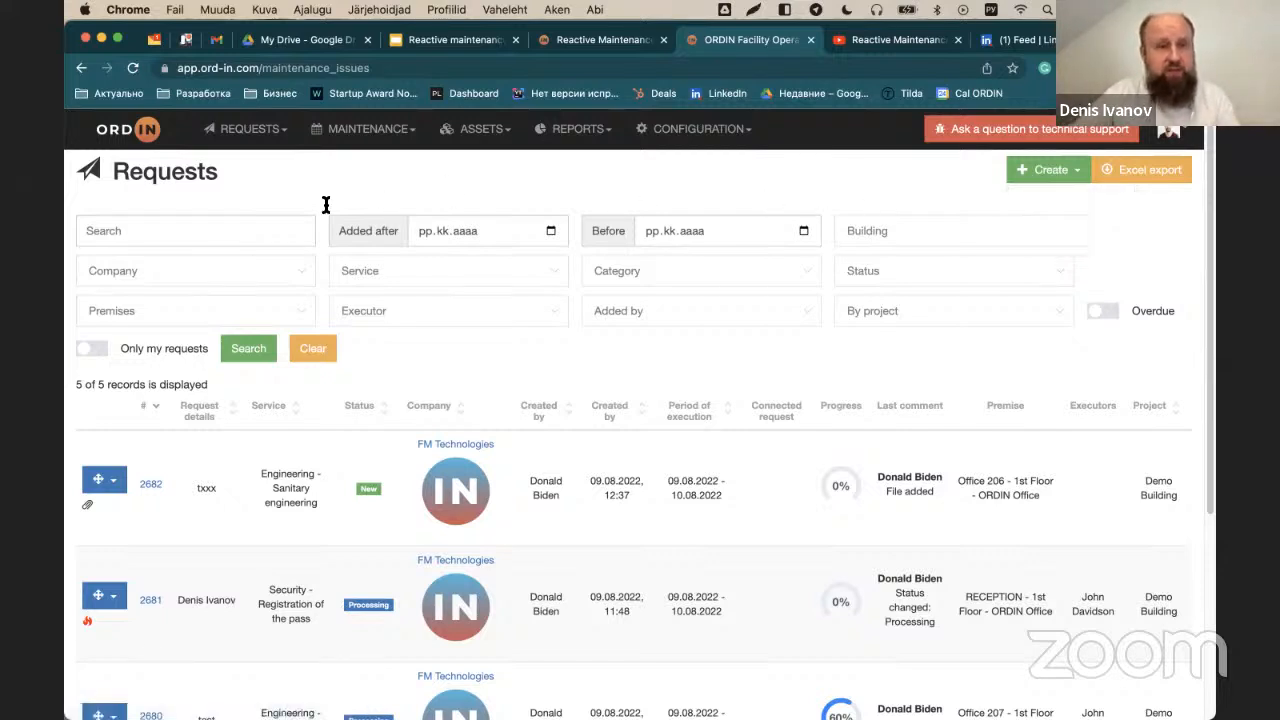
{"action": "left_click", "coordinate": [650, 284]}
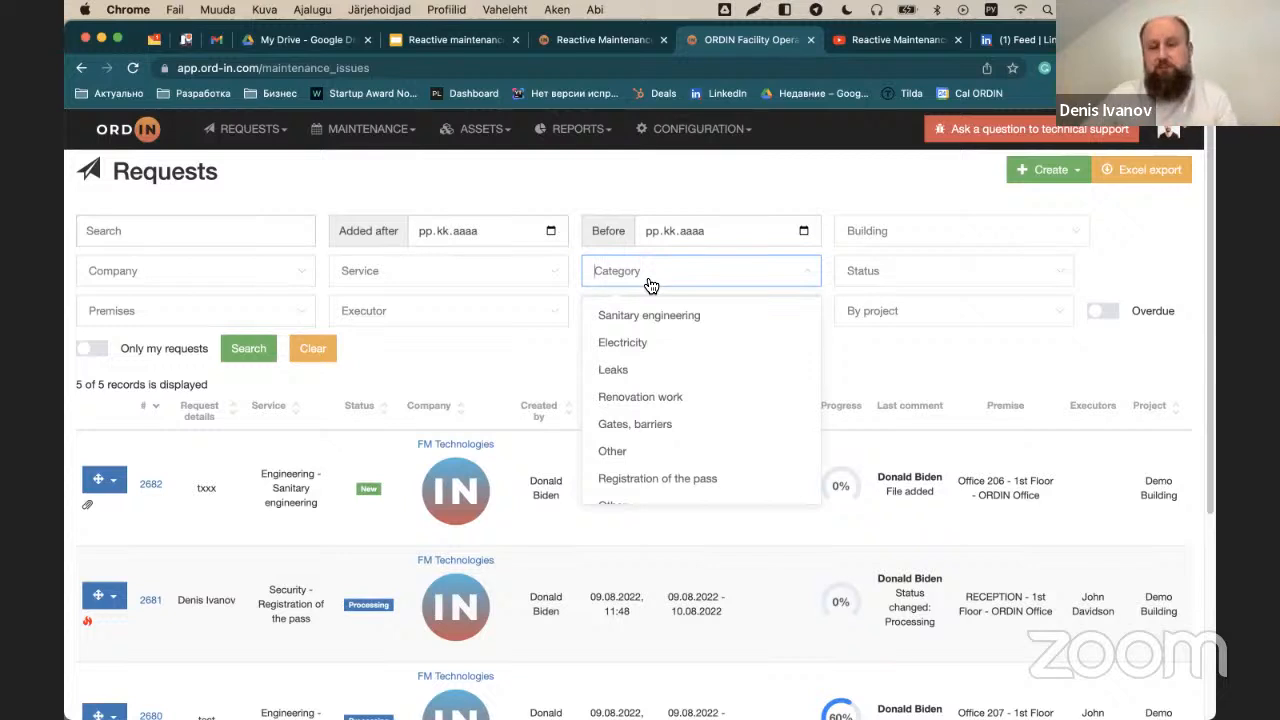
{"action": "left_click", "coordinate": [833, 179]}
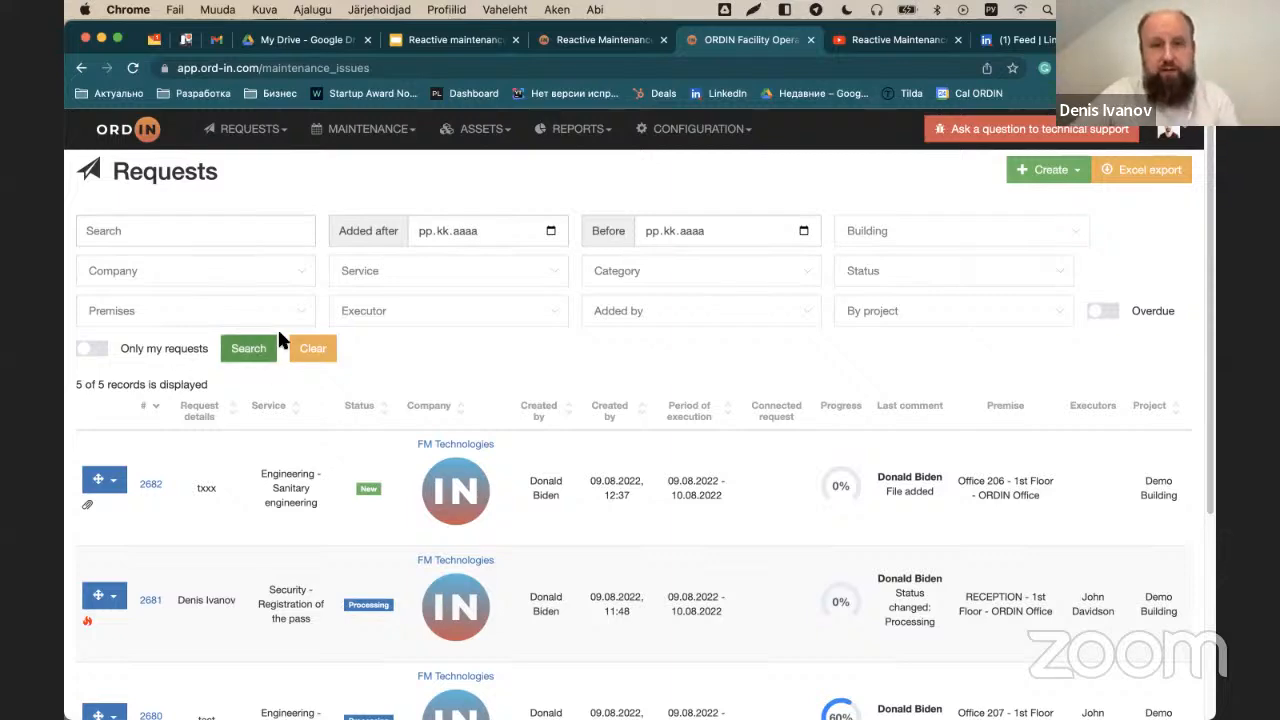
{"action": "scroll", "coordinate": [495, 291], "scroll_direction": "down", "scroll_amount": 1}
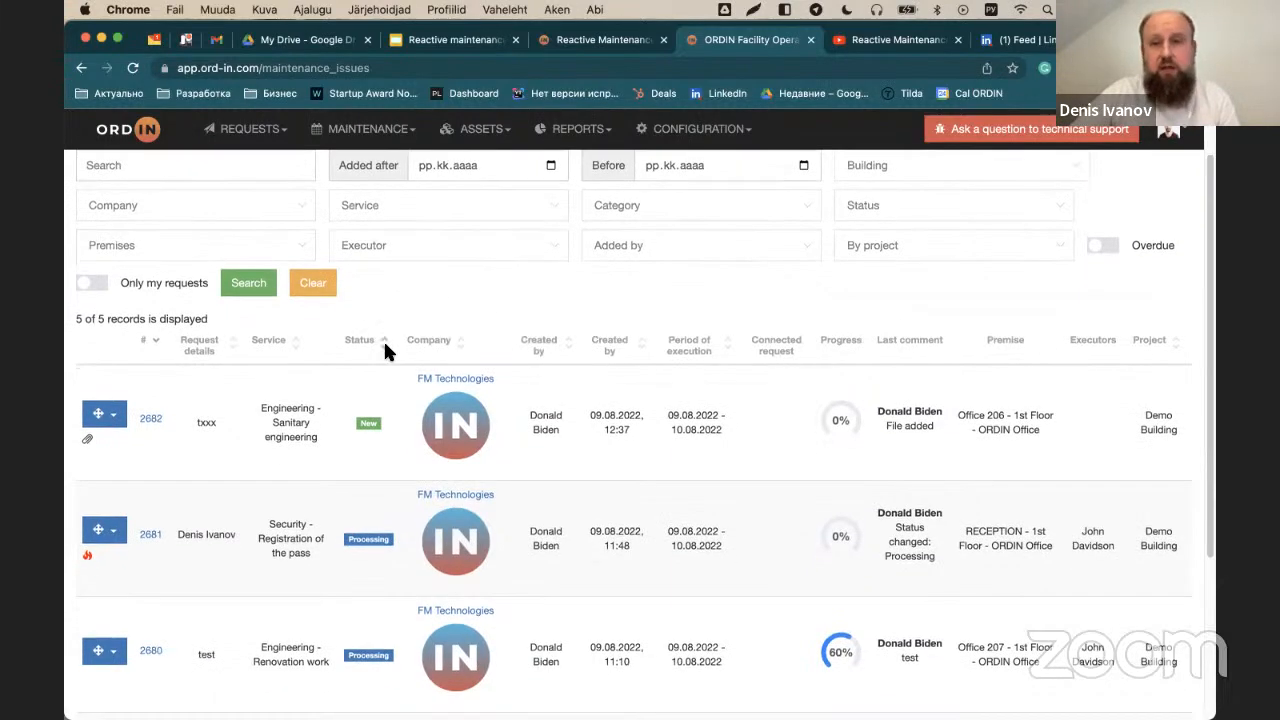
{"action": "scroll", "coordinate": [543, 320], "scroll_direction": "down", "scroll_amount": 5}
{"action": "scroll", "coordinate": [780, 312], "scroll_direction": "up", "scroll_amount": 6}
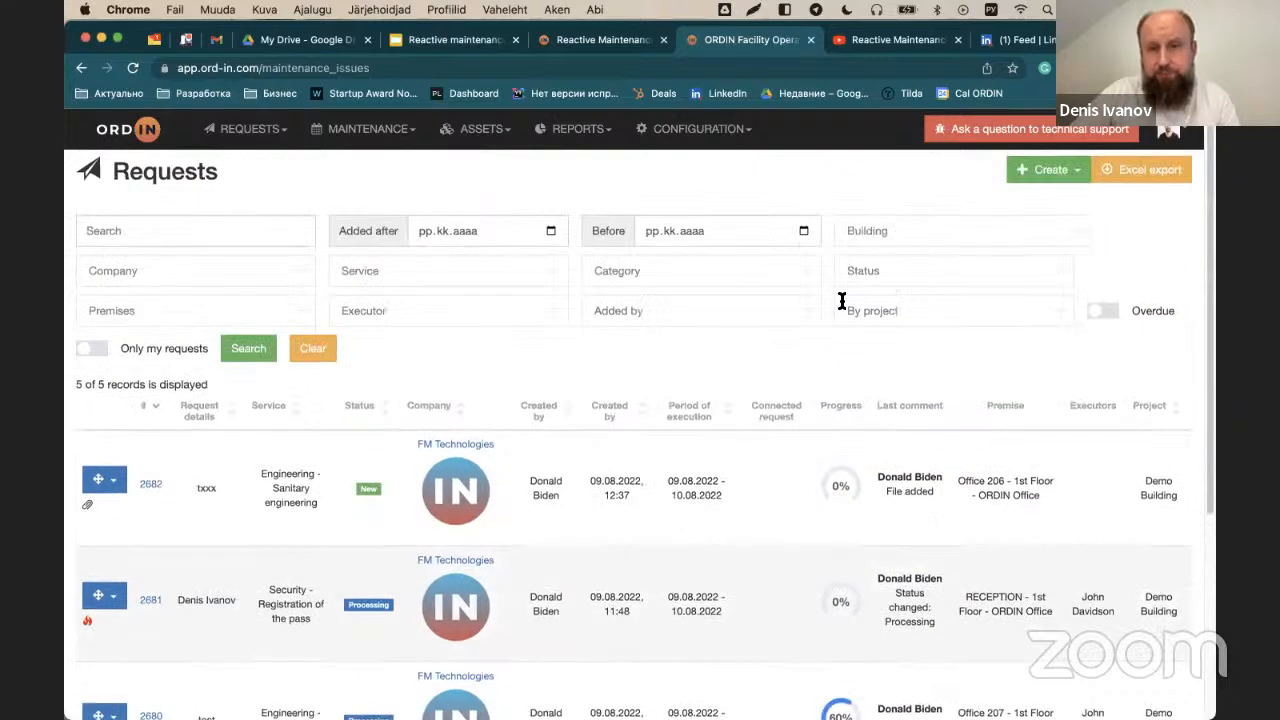
Step: Start a new request for the Engineering service and set its request type to Electricity
{"action": "left_click", "coordinate": [1038, 175]}
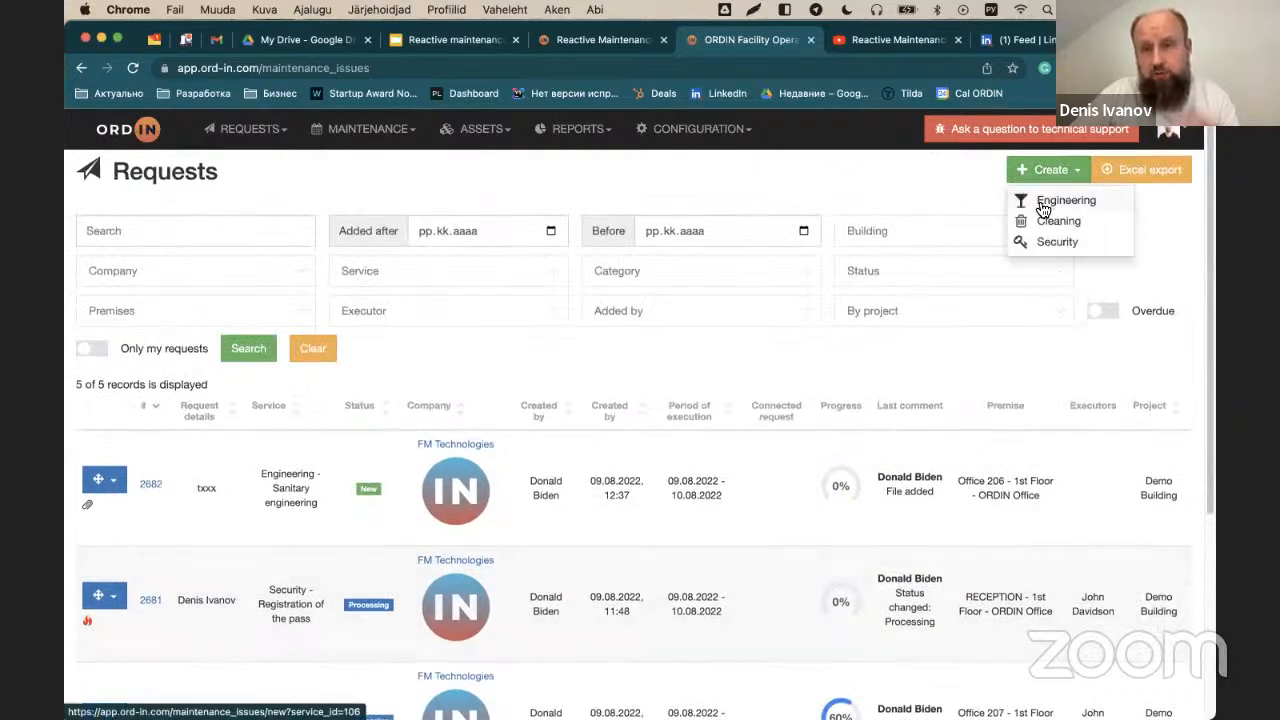
{"action": "left_click", "coordinate": [1040, 204]}
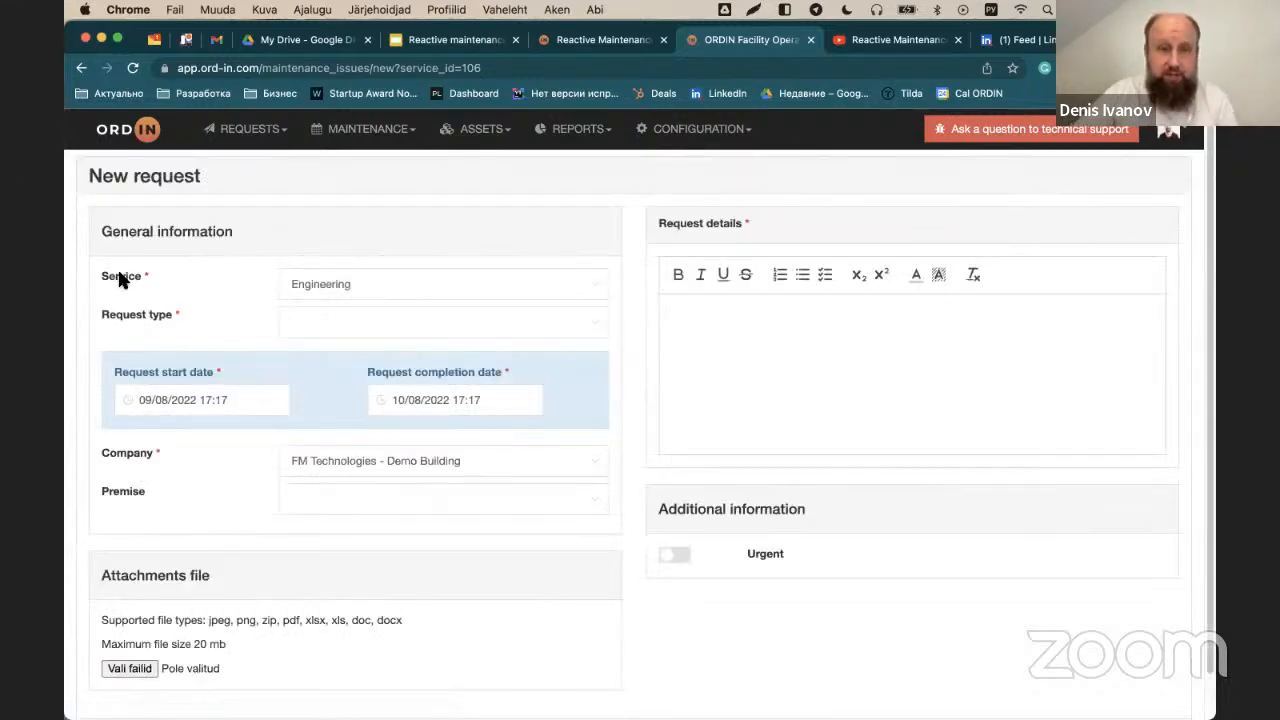
{"action": "left_click", "coordinate": [335, 295]}
{"action": "left_click", "coordinate": [340, 330]}
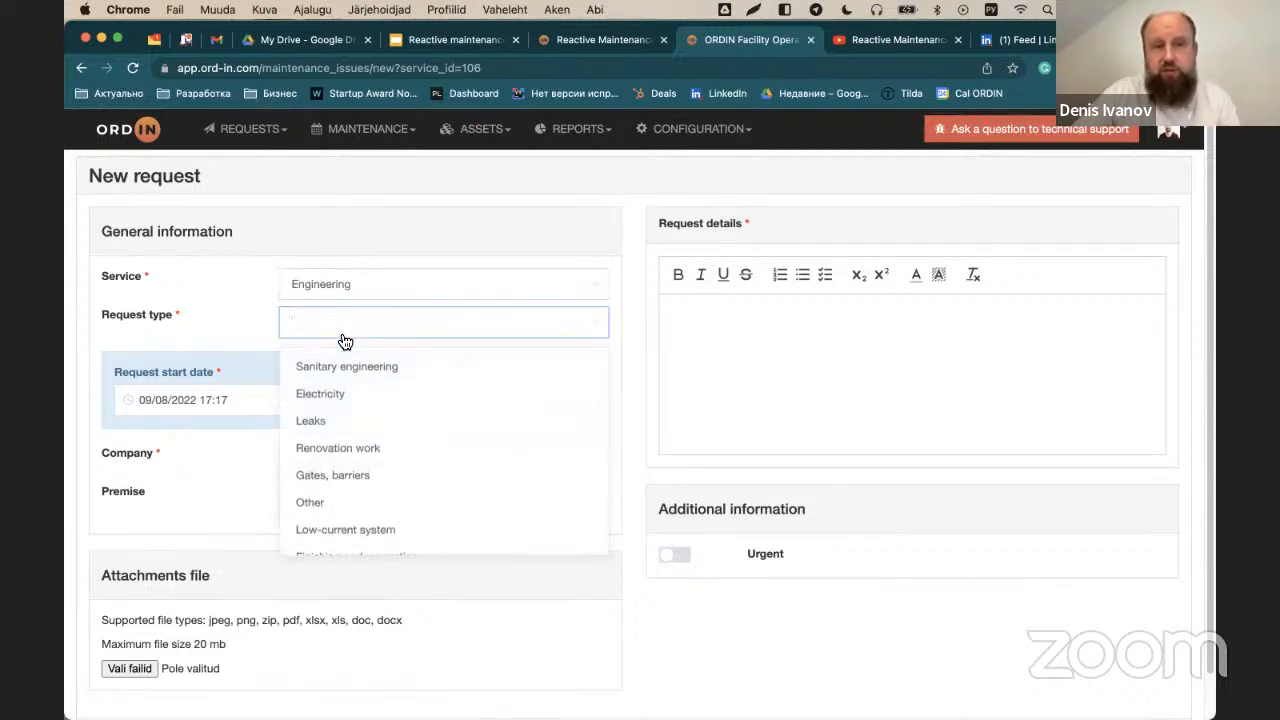
{"action": "left_click", "coordinate": [340, 393]}
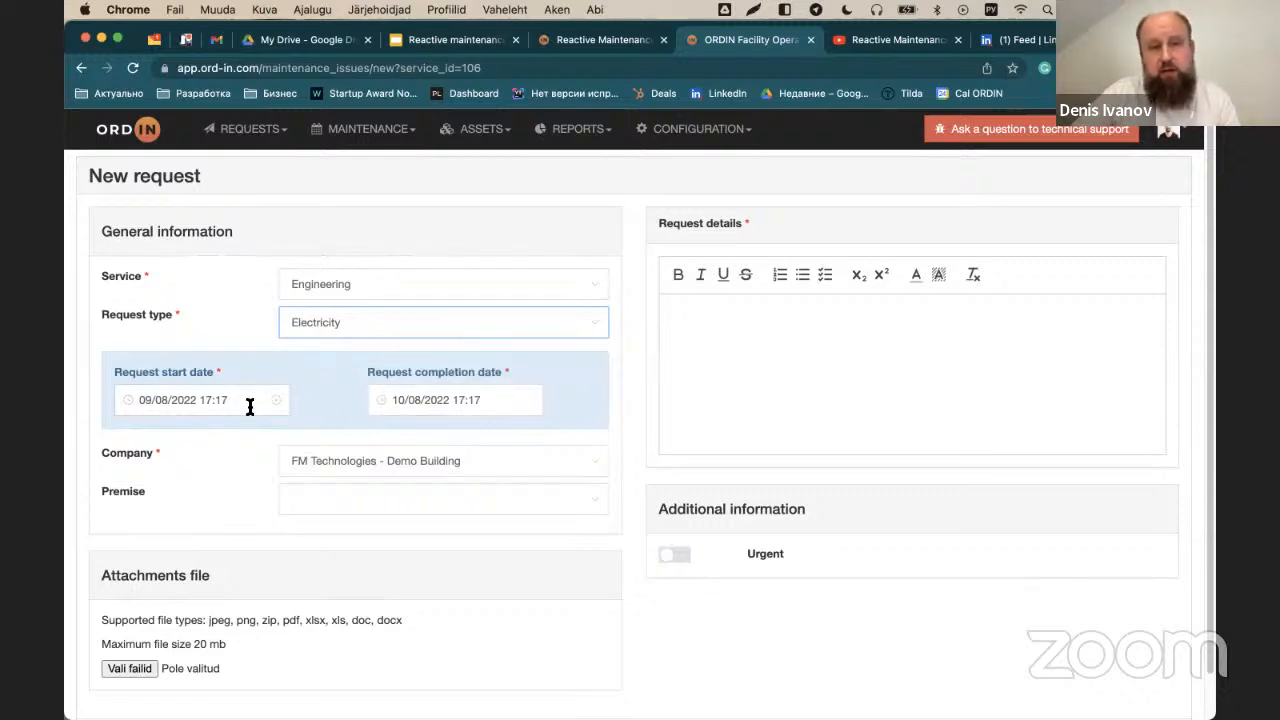
Step: Set the request start date to 10/08/2022 and the request completion date to 12/08/2022
{"action": "left_click", "coordinate": [204, 402]}
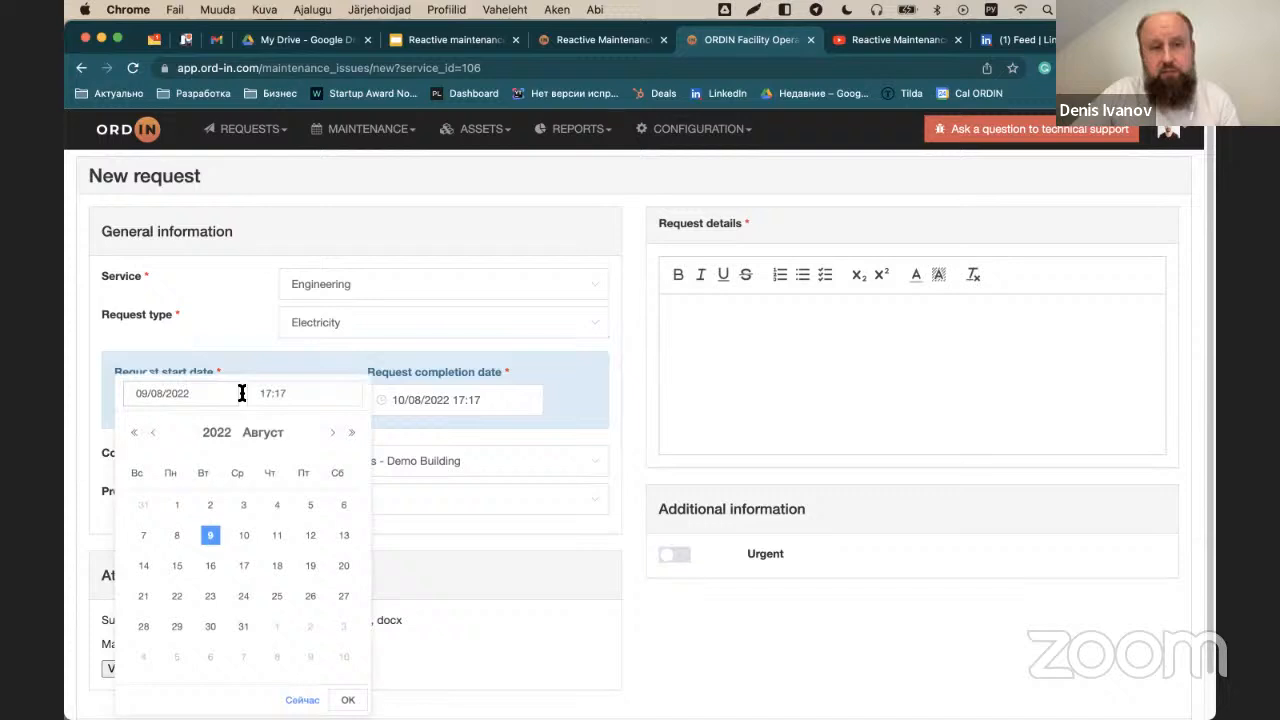
{"action": "left_click", "coordinate": [245, 536]}
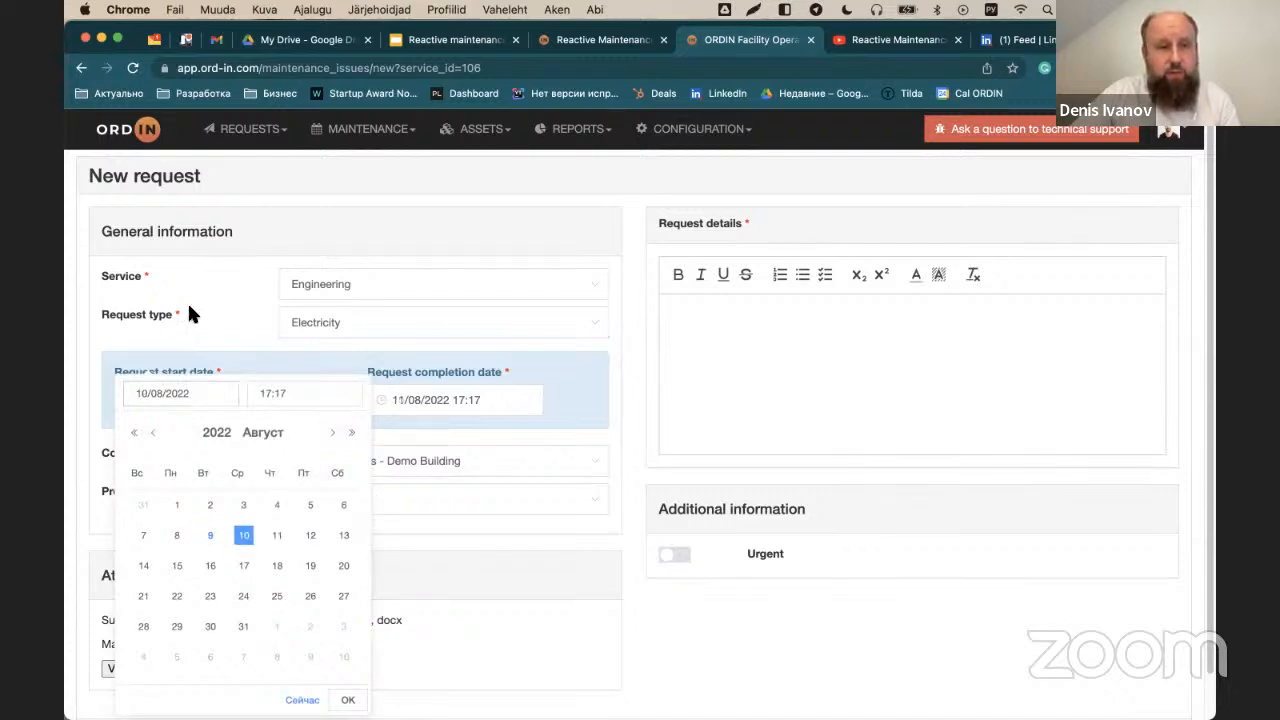
{"action": "left_click", "coordinate": [266, 342]}
{"action": "left_click", "coordinate": [436, 397]}
{"action": "left_click", "coordinate": [563, 535]}
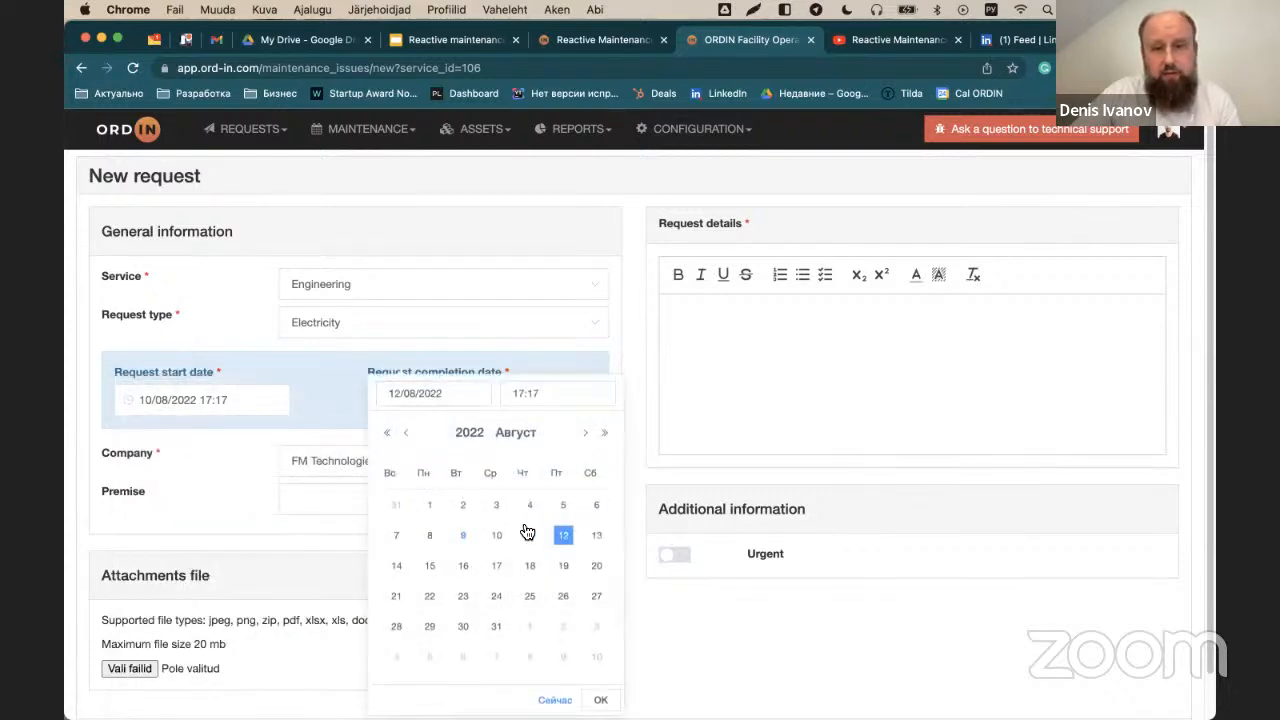
{"action": "left_click", "coordinate": [298, 298]}
{"action": "left_click", "coordinate": [222, 296]}
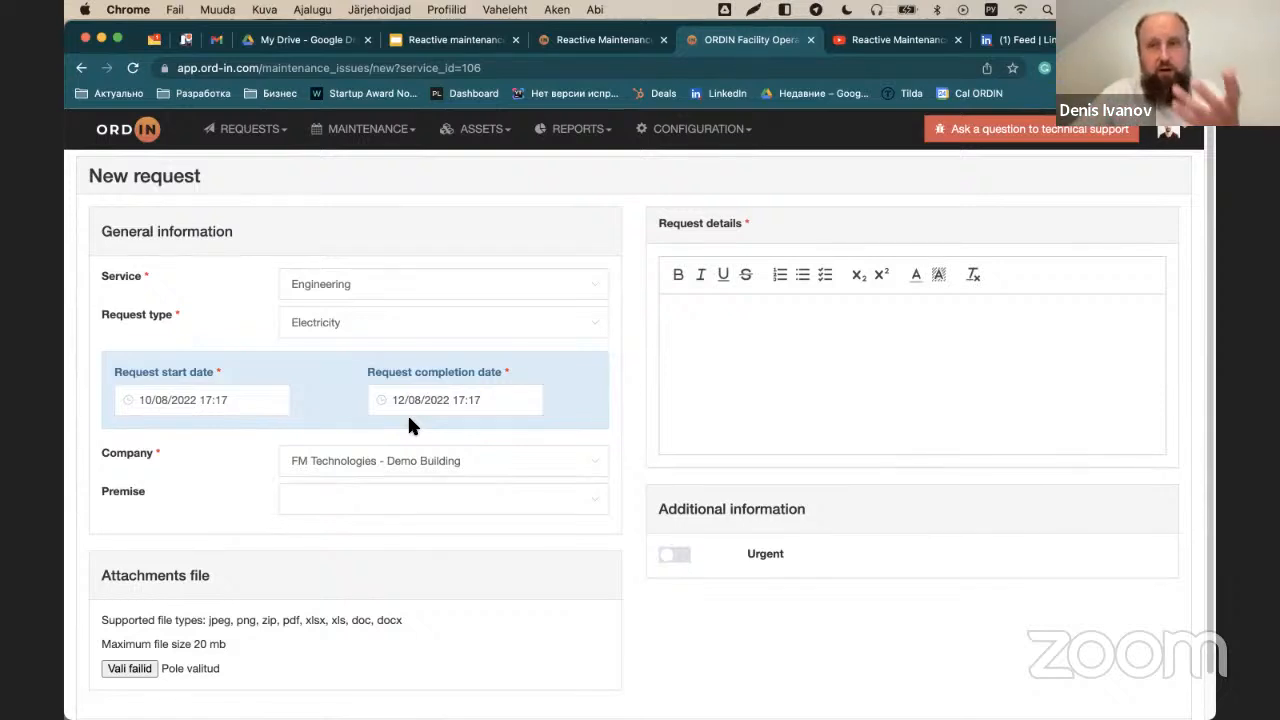
Step: Check the company choices and set the request's premise to Tallinn Meeting Room ~ 1st Floor ~ ORDIN Office
{"action": "left_click", "coordinate": [357, 465]}
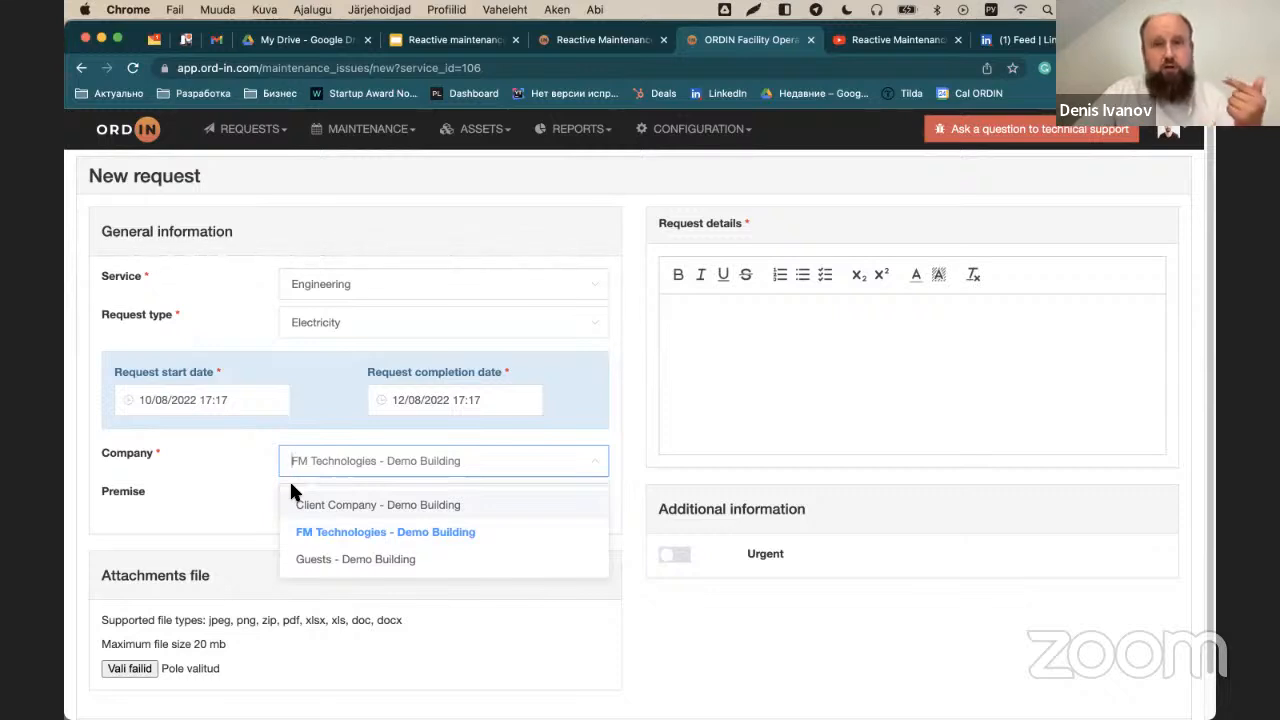
{"action": "left_click", "coordinate": [222, 511]}
{"action": "left_click", "coordinate": [360, 509]}
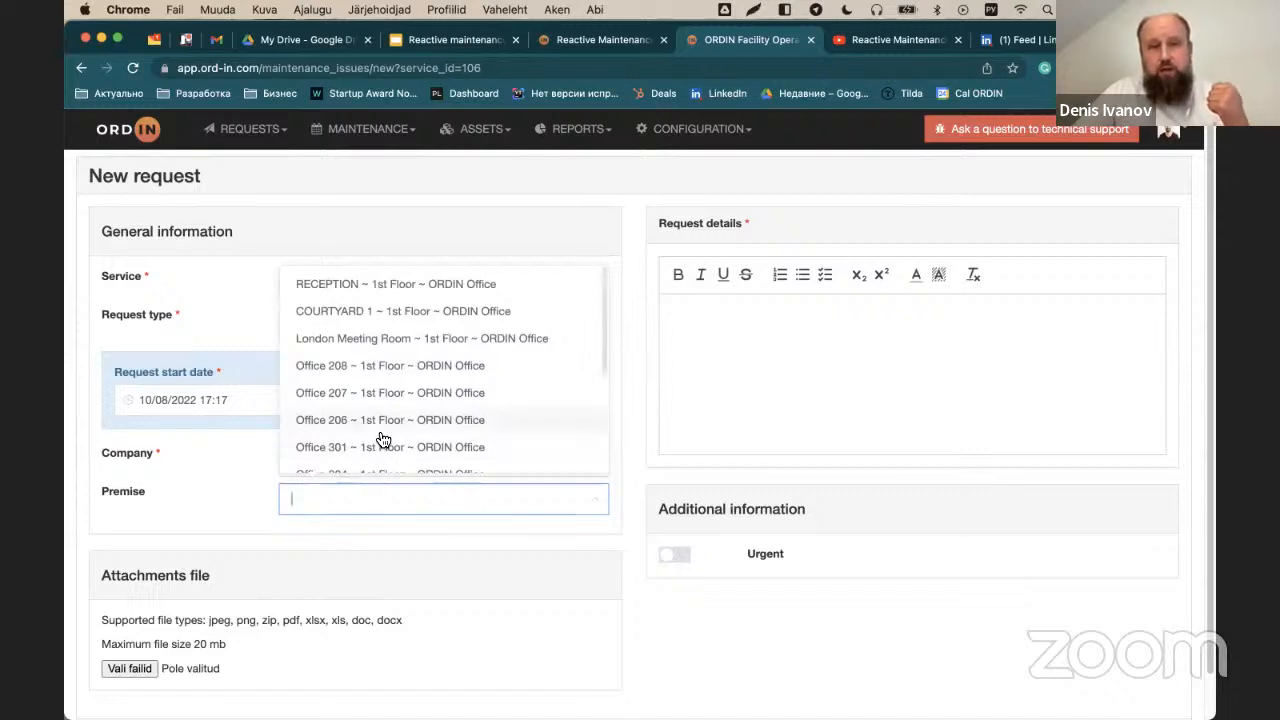
{"action": "scroll", "coordinate": [396, 363], "scroll_direction": "down", "scroll_amount": 4}
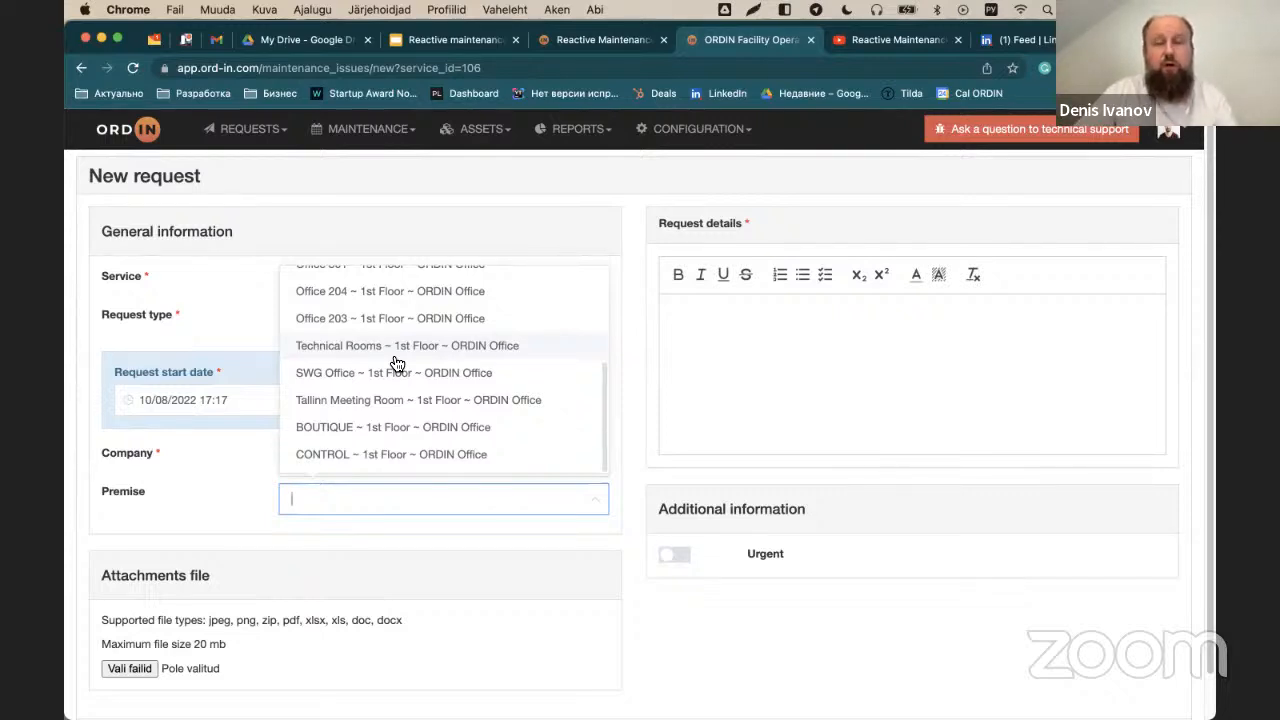
{"action": "left_click", "coordinate": [400, 411]}
{"action": "left_click", "coordinate": [366, 480]}
{"action": "type", "text": "фыв"}
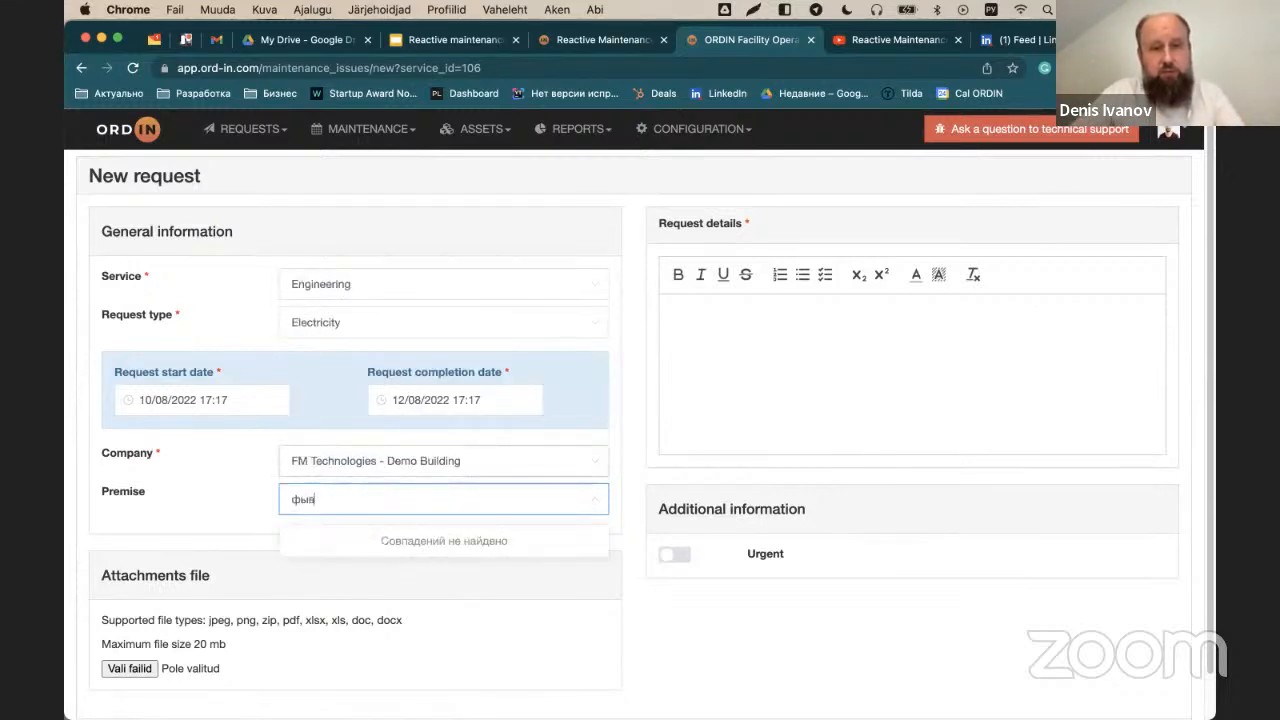
{"action": "type", "text": "фыв"}
{"action": "key", "text": "BackSpace"}
{"action": "key", "text": "BackSpace"}
{"action": "key", "text": "BackSpace"}
{"action": "key", "text": "BackSpace"}
{"action": "key", "text": "BackSpace"}
{"action": "key", "text": "BackSpace"}
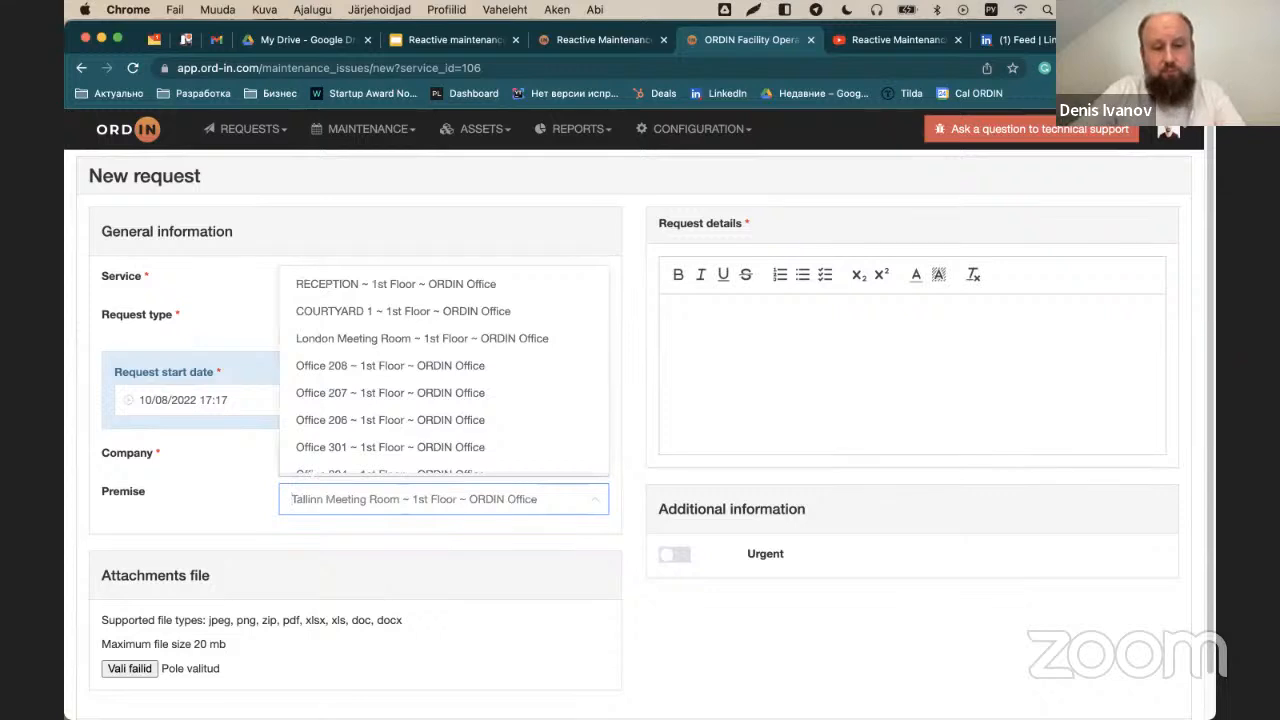
{"action": "type", "text": "фыв"}
{"action": "key", "text": "BackSpace"}
{"action": "key", "text": "BackSpace"}
{"action": "key", "text": "BackSpace"}
{"action": "type", "text": "фыв"}
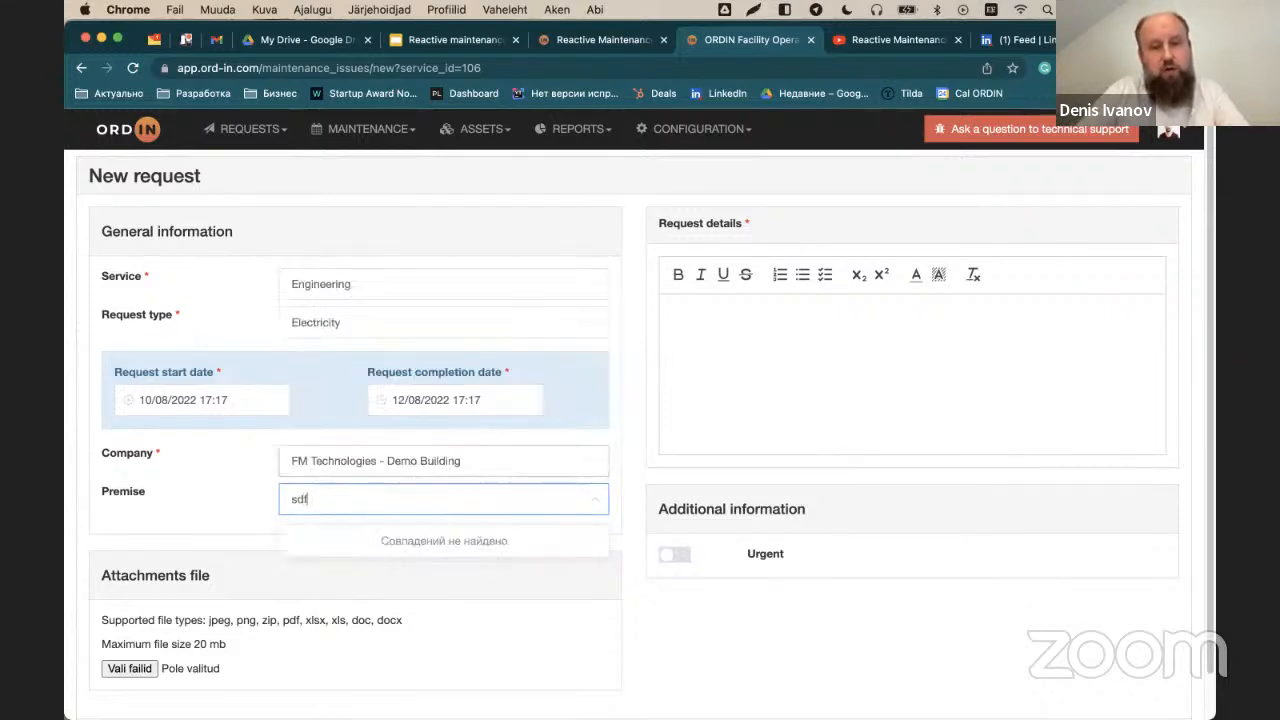
{"action": "key", "text": "BackSpace"}
{"action": "key", "text": "BackSpace"}
{"action": "key", "text": "BackSpace"}
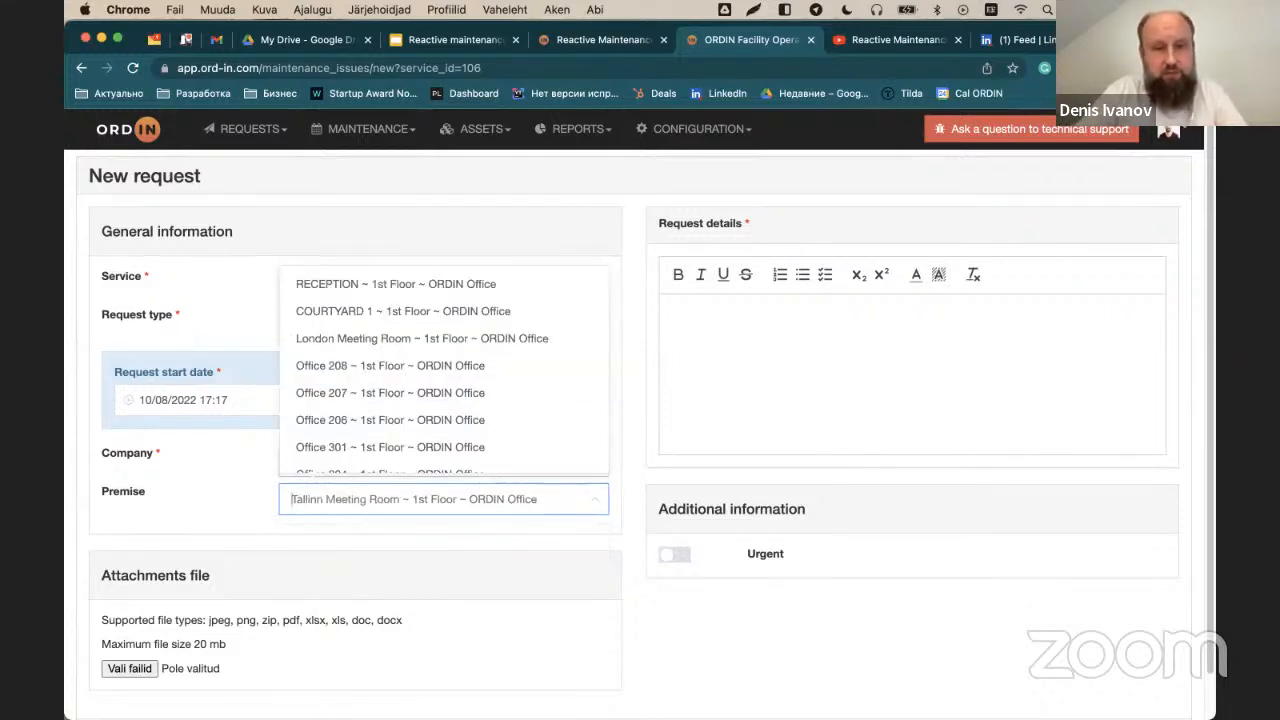
Step: Search the premises for 207 and choose Office 207 ~ 1st Floor ~ ORDIN Office for the request
{"action": "type", "text": "207"}
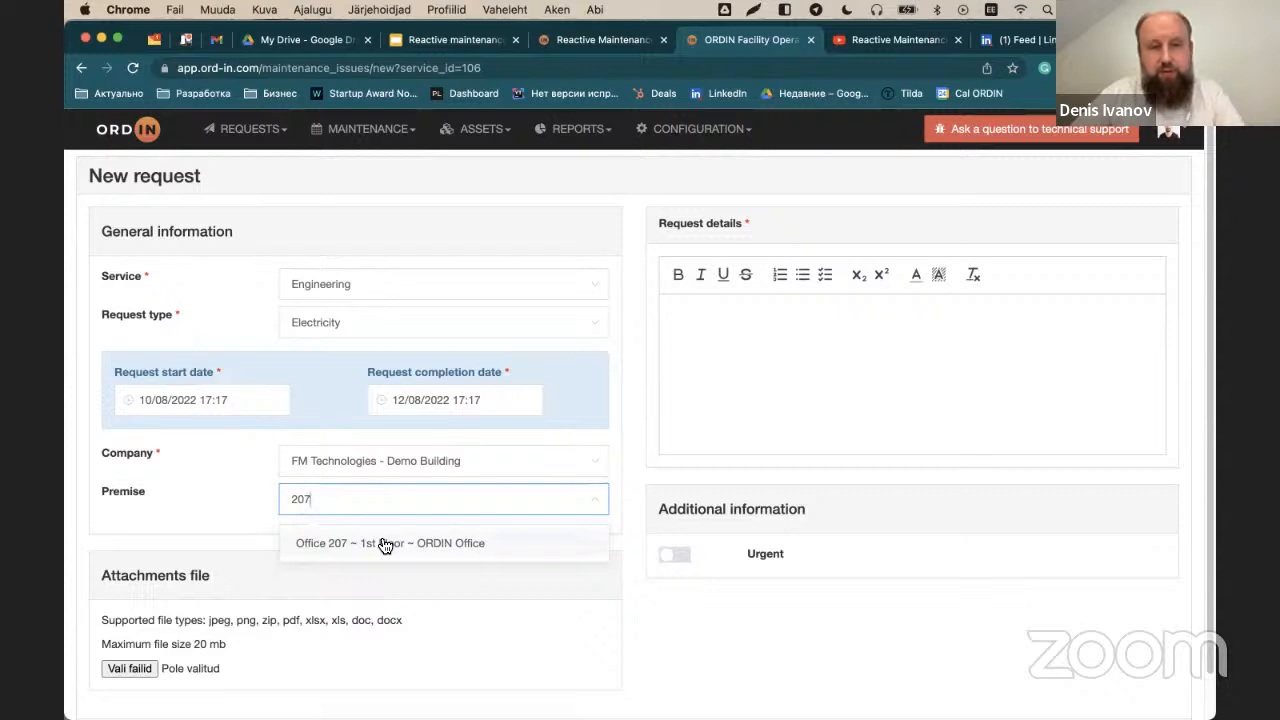
{"action": "left_click", "coordinate": [385, 543]}
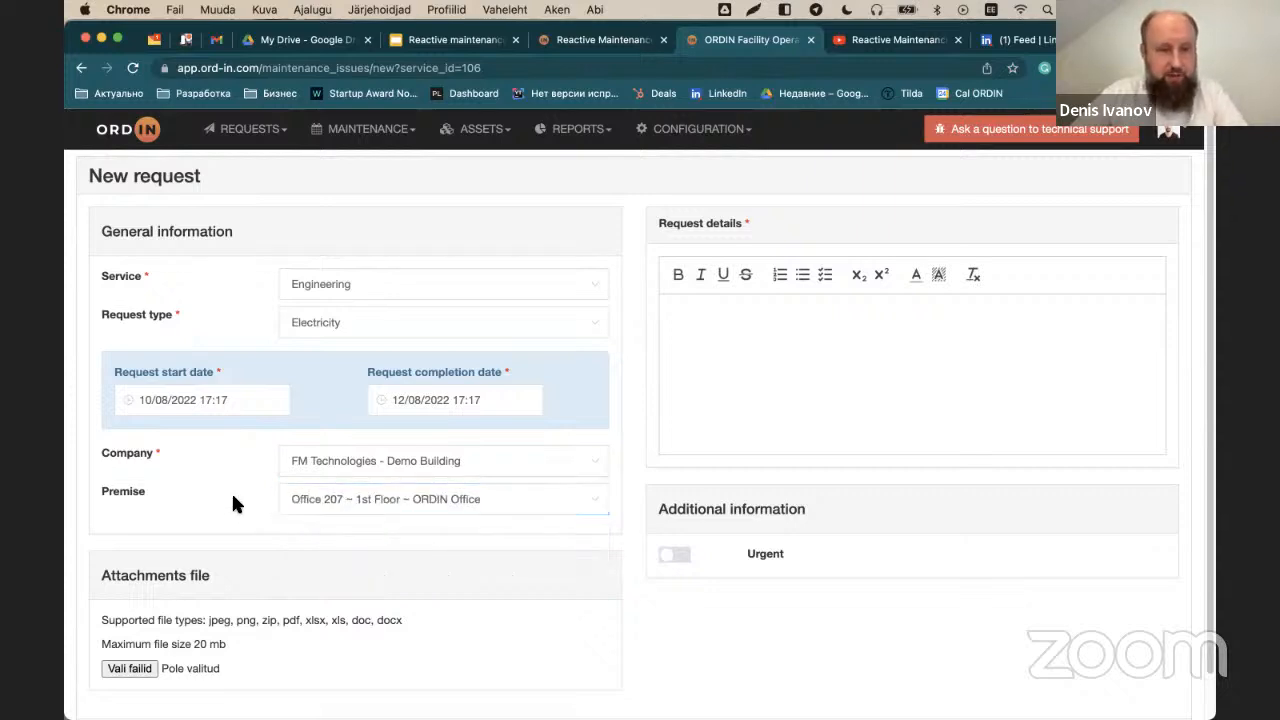
Step: Enter "Bulbs need to be replaced" as the request details
{"action": "scroll", "coordinate": [231, 491], "scroll_direction": "down", "scroll_amount": 1}
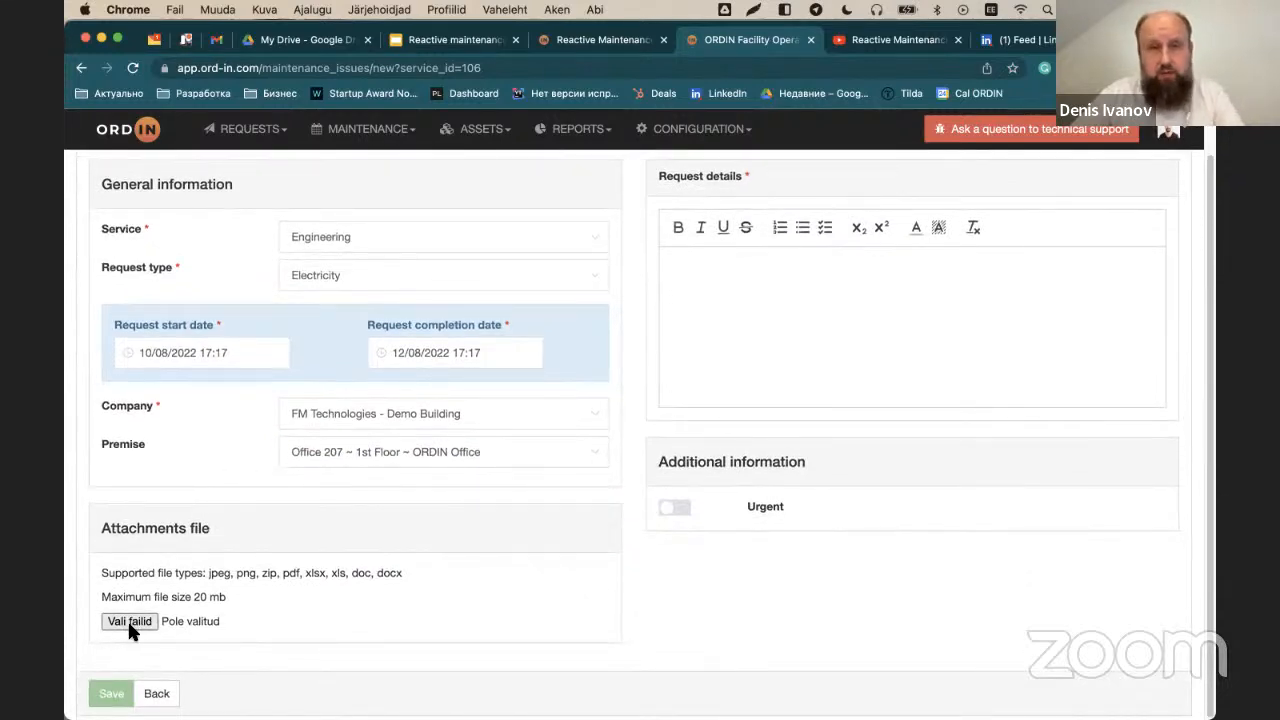
{"action": "scroll", "coordinate": [786, 470], "scroll_direction": "up", "scroll_amount": 1}
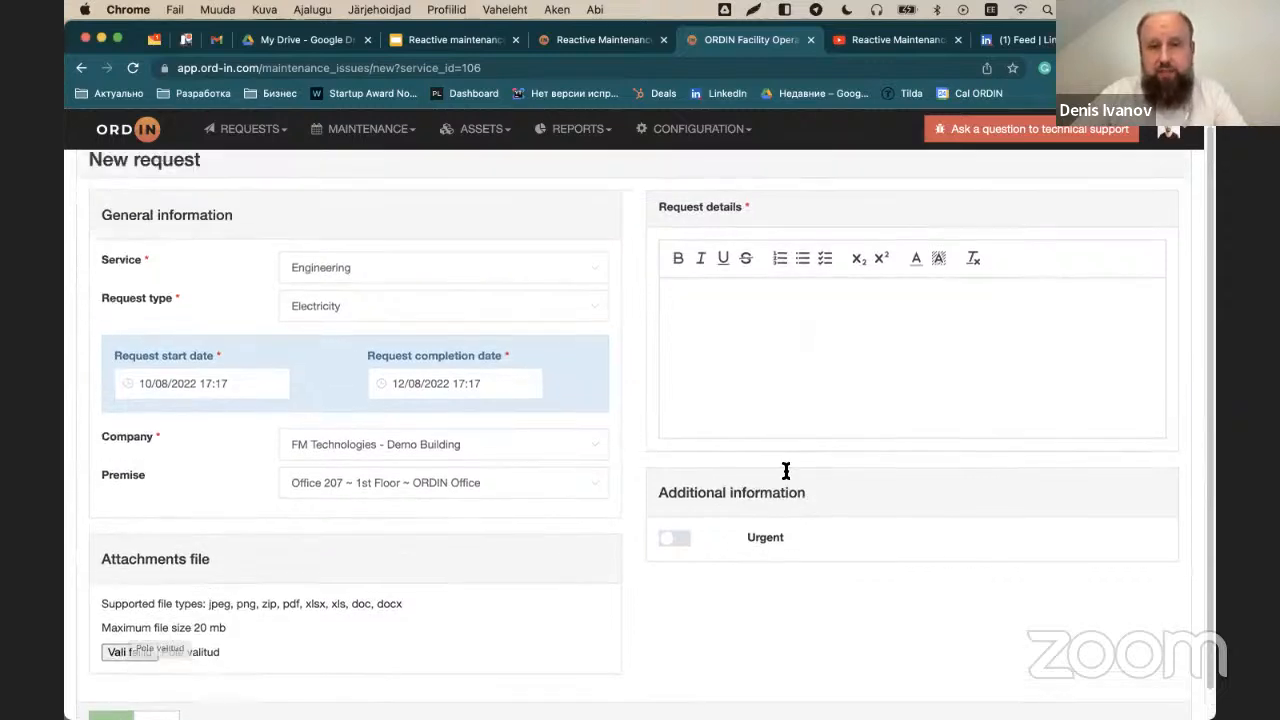
{"action": "left_click", "coordinate": [755, 364]}
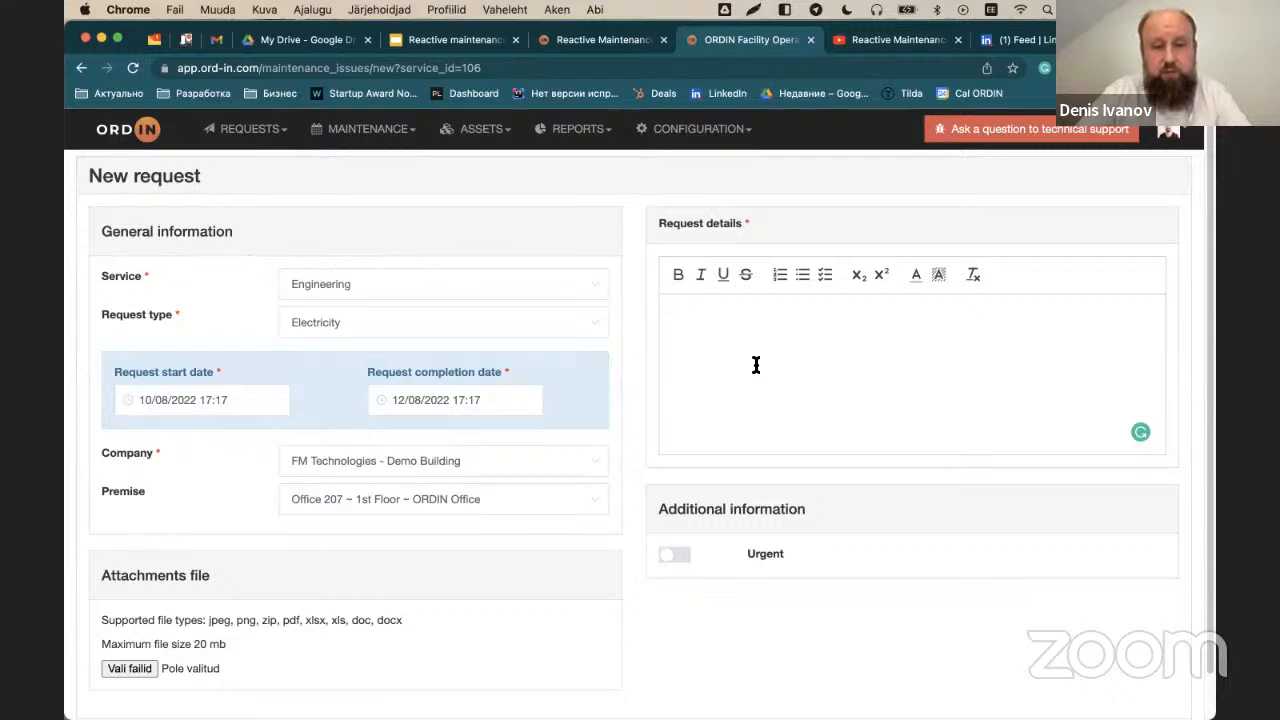
{"action": "type", "text": "Bulbs "}
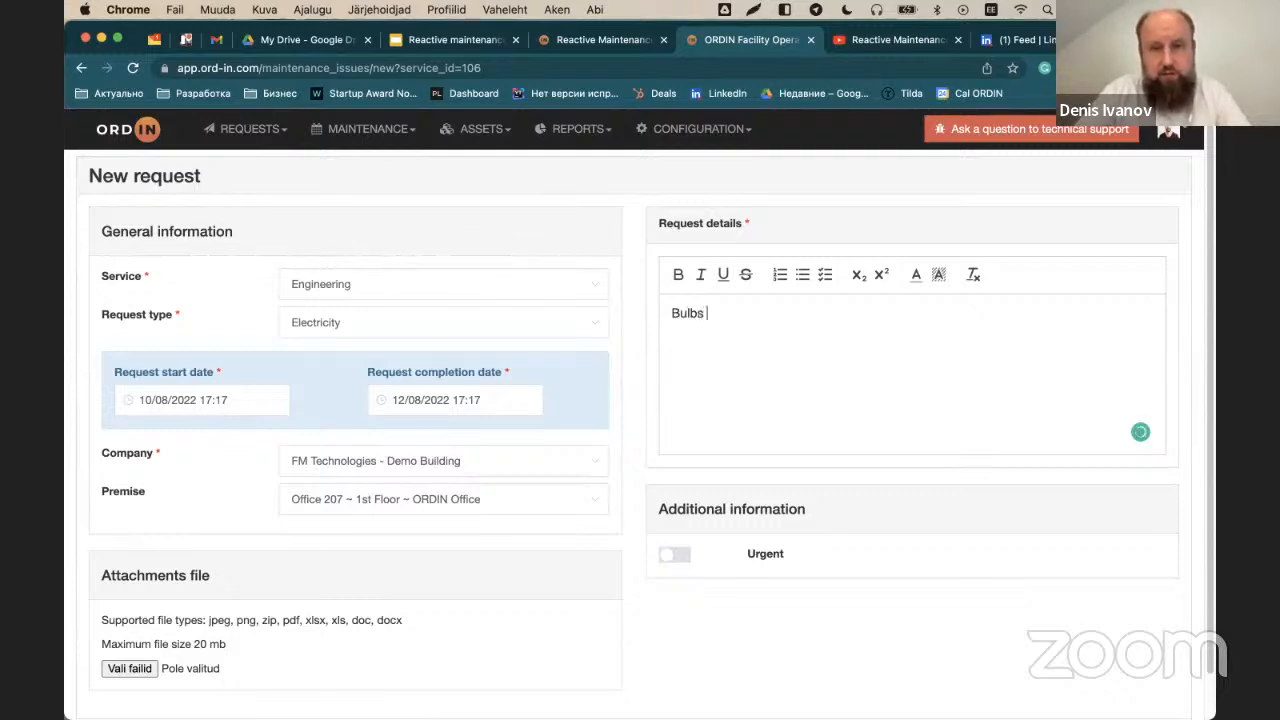
{"action": "type", "text": "need top"}
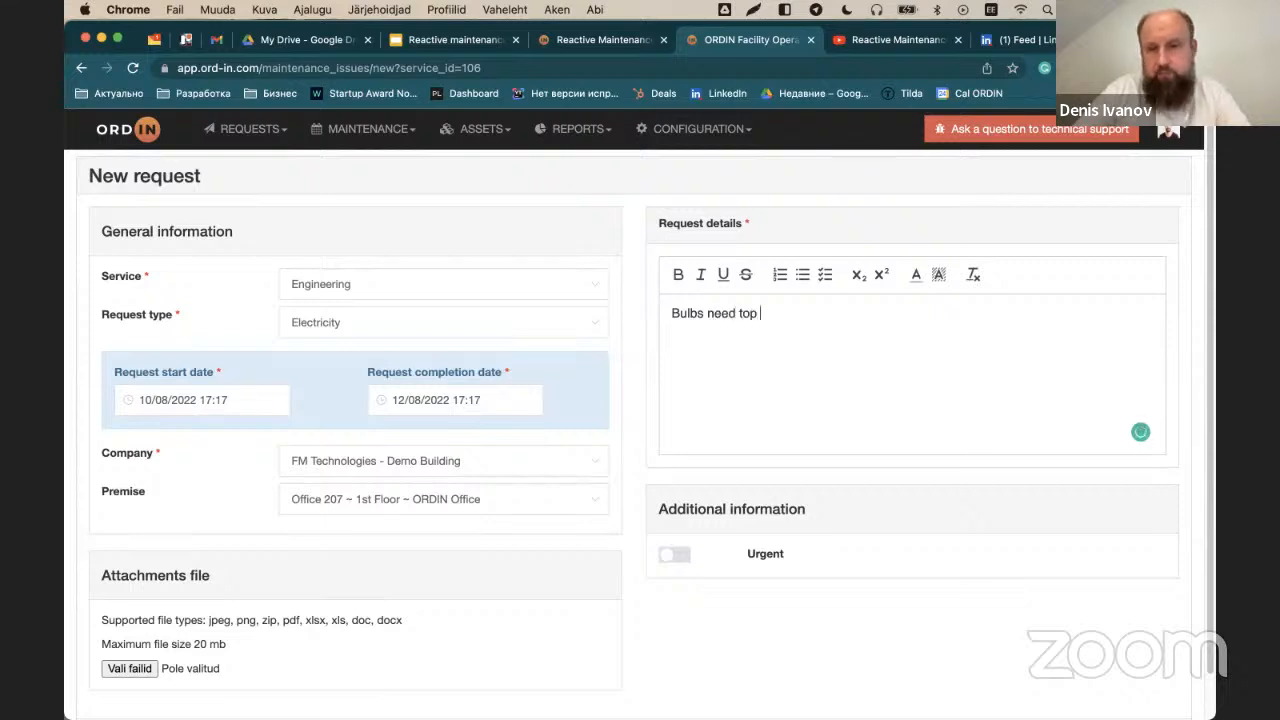
{"action": "key", "text": "BackSpace"}
{"action": "type", "text": "be repla"}
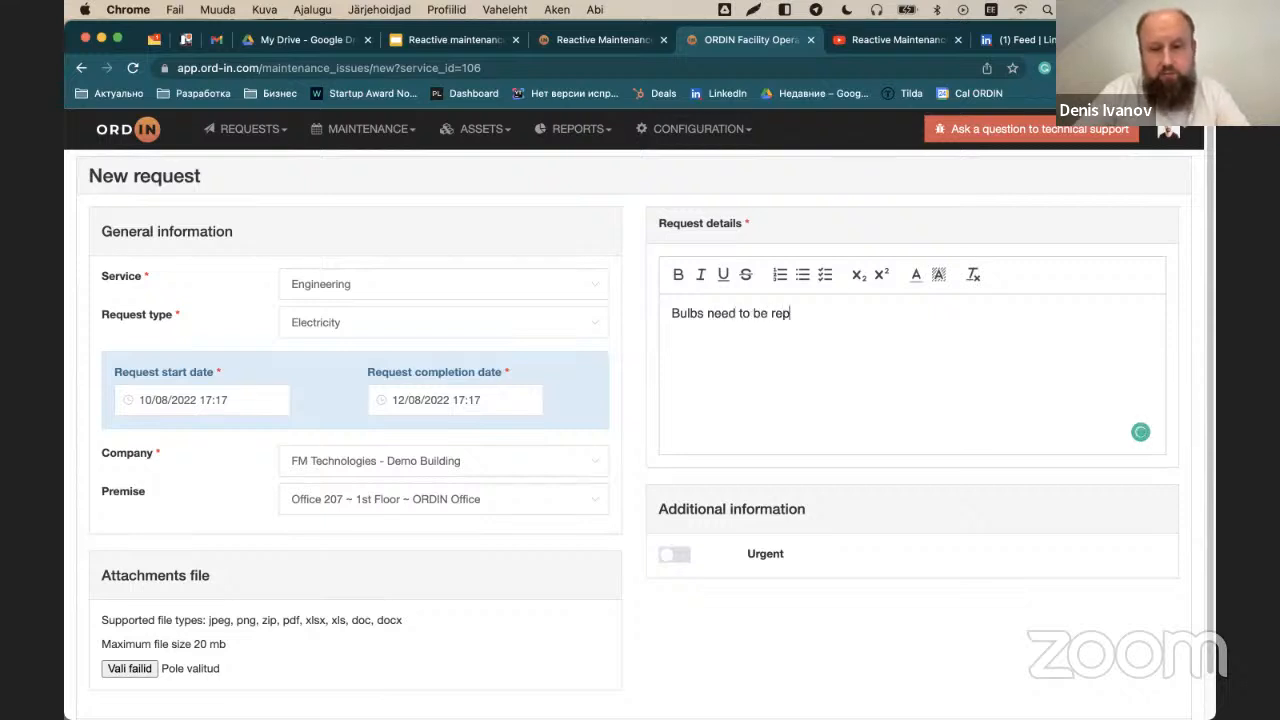
{"action": "type", "text": "ce"}
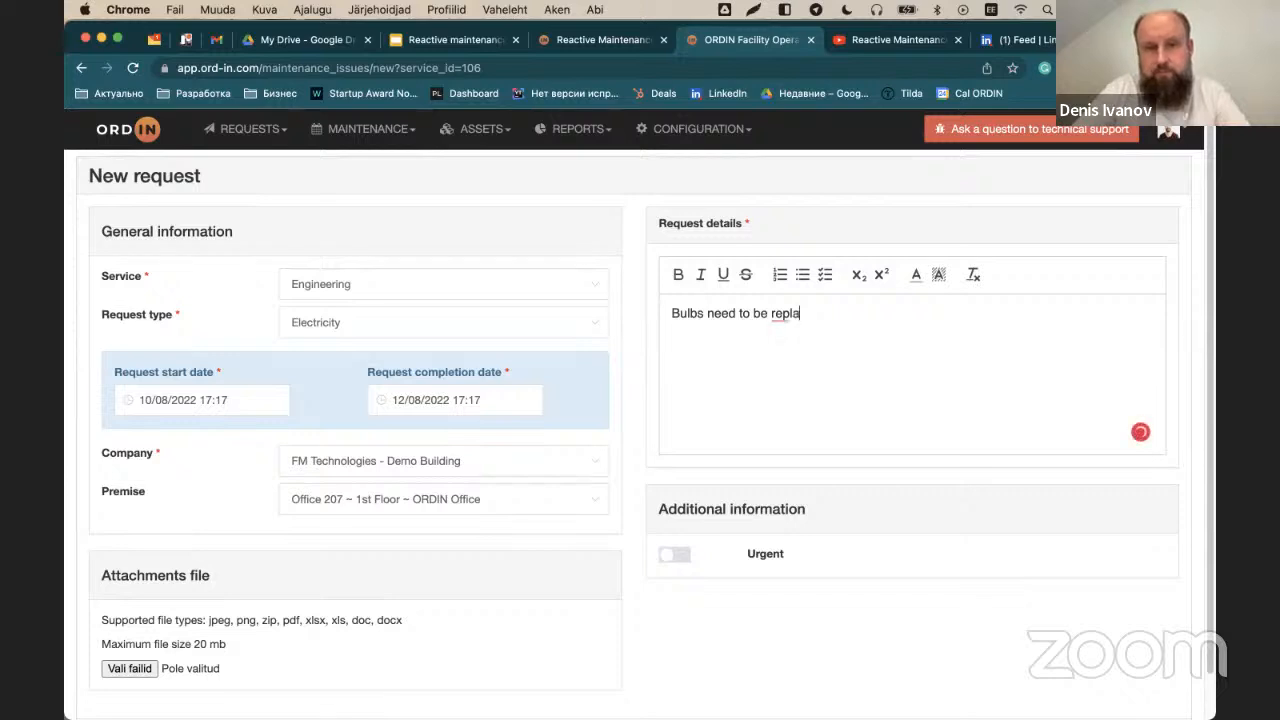
{"action": "type", "text": "d"}
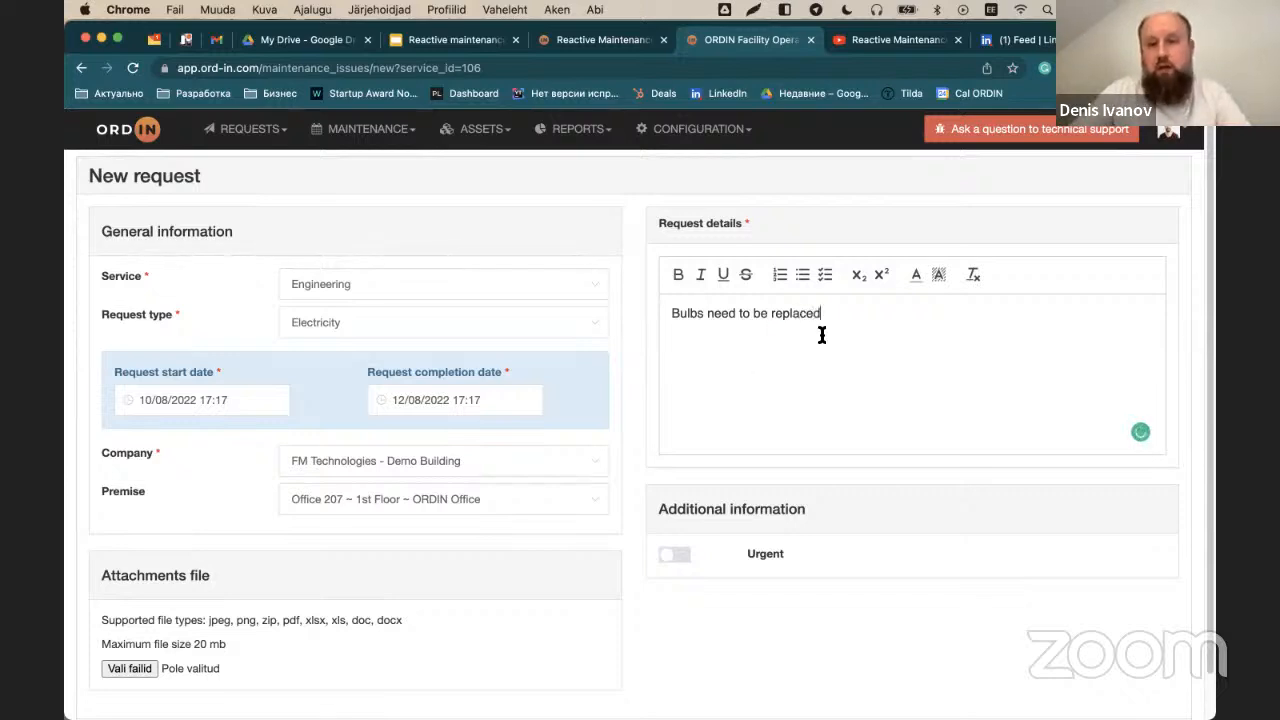
Step: Make "Bulbs need to" bold in the request details and add an exclamation mark at the end of the text
{"action": "left_click_drag", "start_coordinate": [757, 316], "coordinate": [673, 316]}
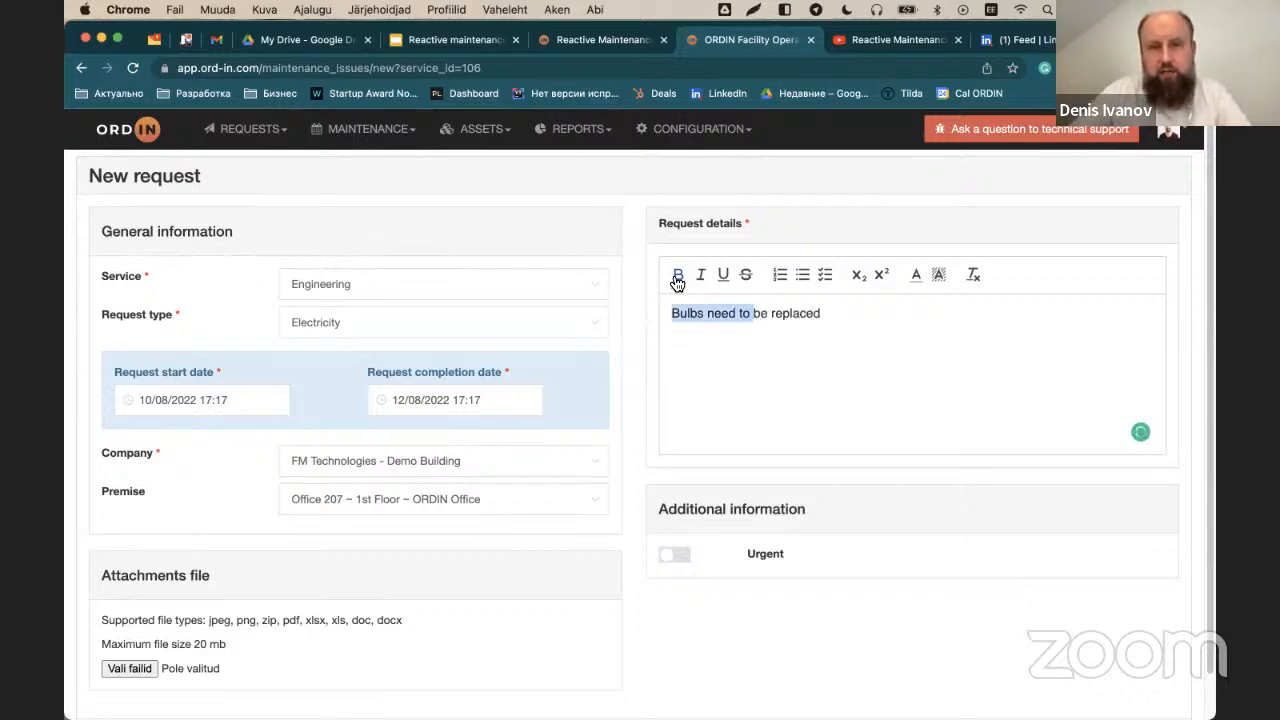
{"action": "left_click", "coordinate": [678, 274]}
{"action": "left_click", "coordinate": [873, 327]}
{"action": "type", "text": "!"}
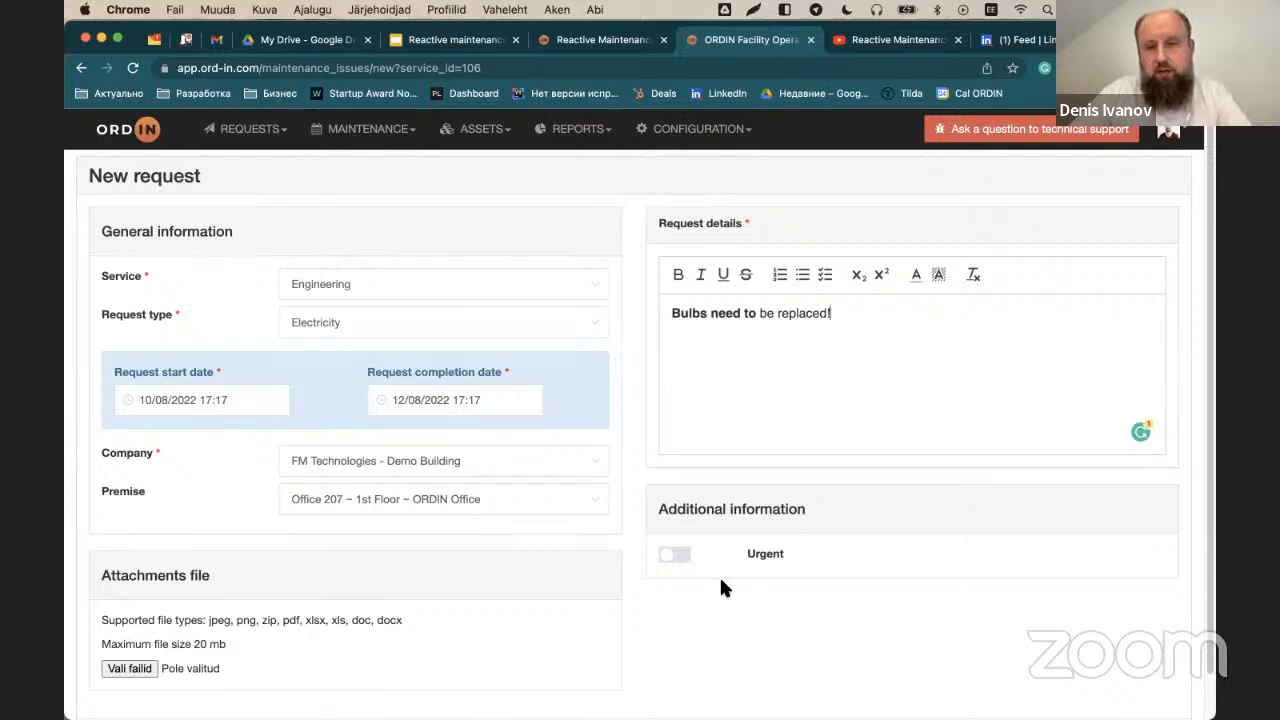
Step: Save the new Engineering request for the bulb replacement
{"action": "scroll", "coordinate": [742, 545], "scroll_direction": "down", "scroll_amount": 1}
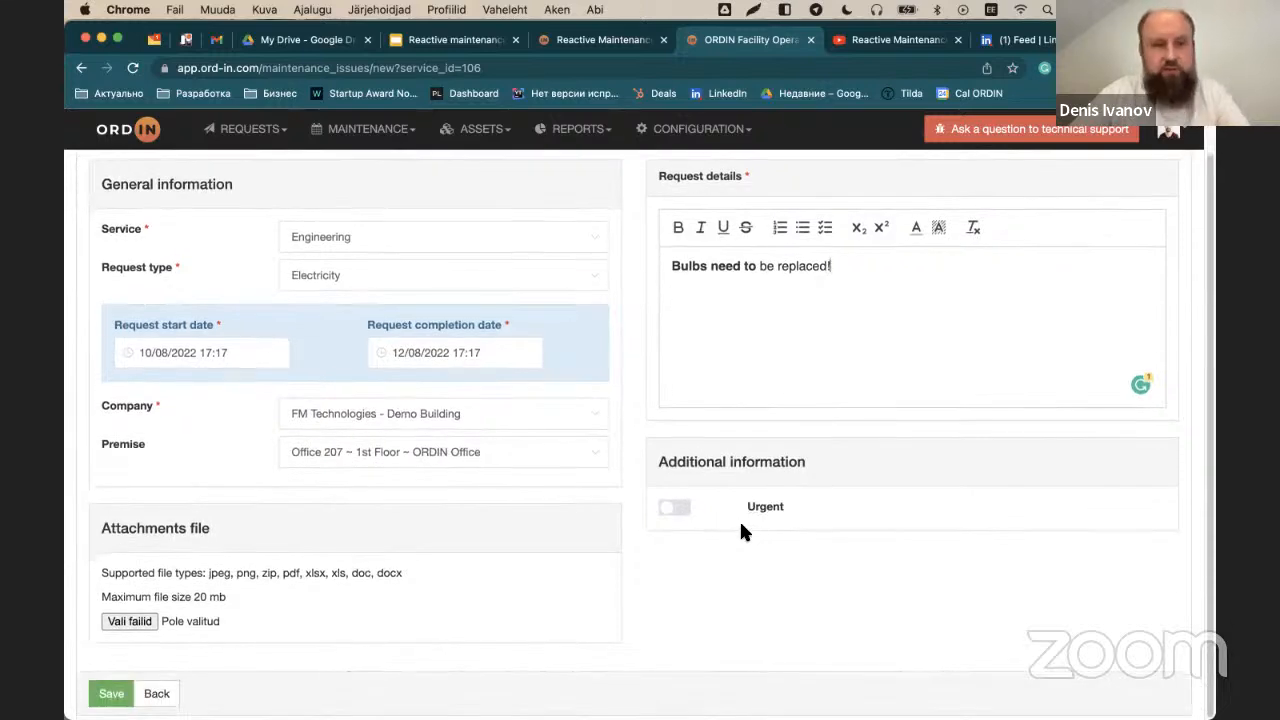
{"action": "scroll", "coordinate": [560, 471], "scroll_direction": "up", "scroll_amount": 1}
{"action": "scroll", "coordinate": [630, 540], "scroll_direction": "down", "scroll_amount": 1}
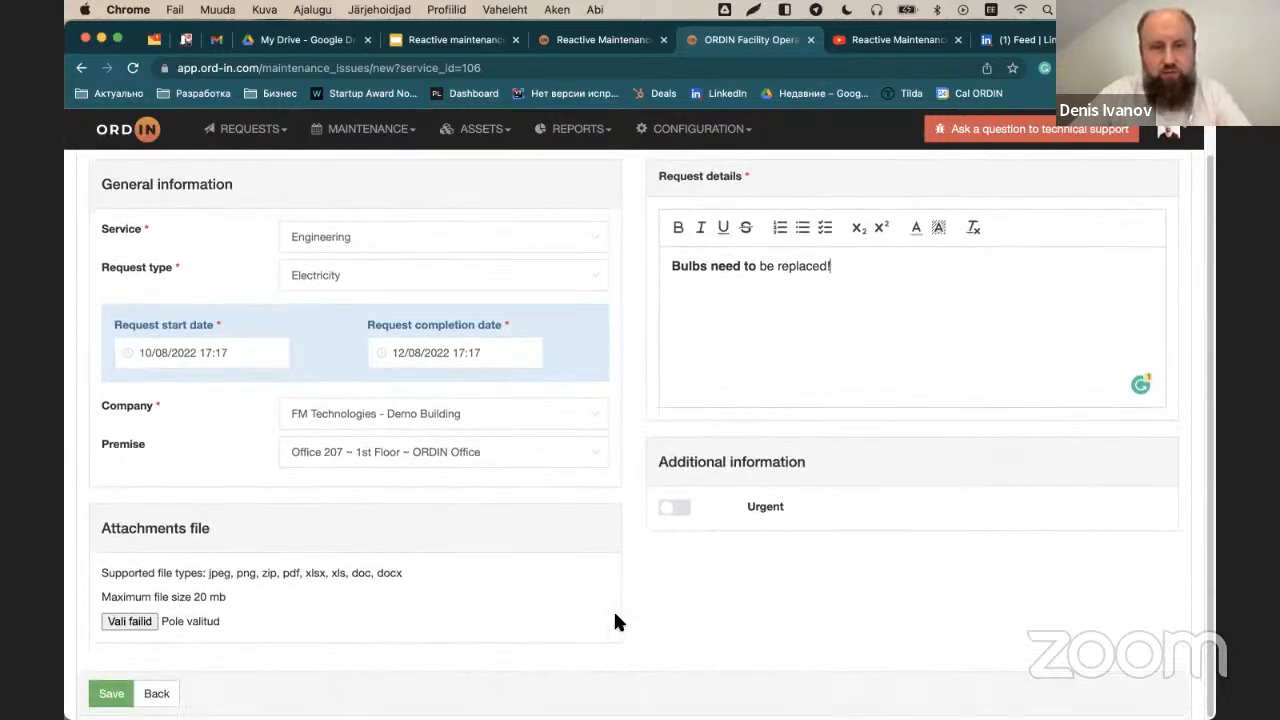
{"action": "left_click", "coordinate": [110, 694]}
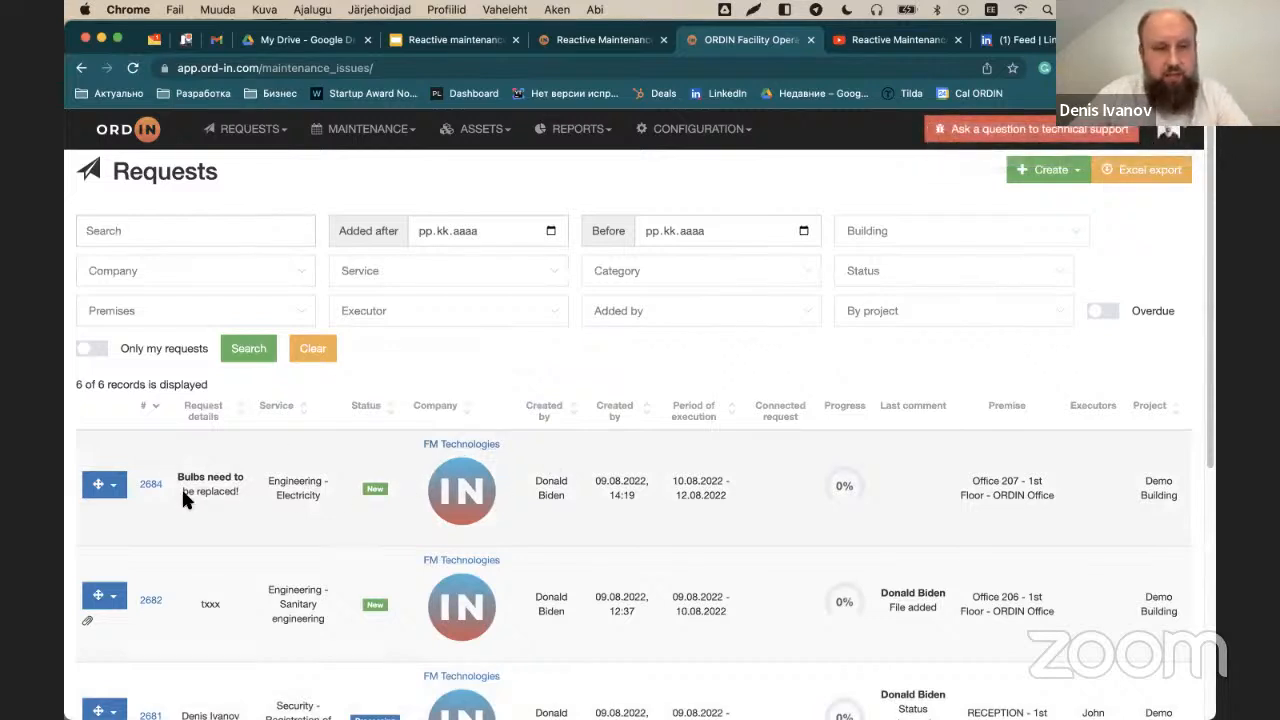
Step: Open the new bulb replacement request from the requests list and review its information
{"action": "left_click", "coordinate": [152, 485]}
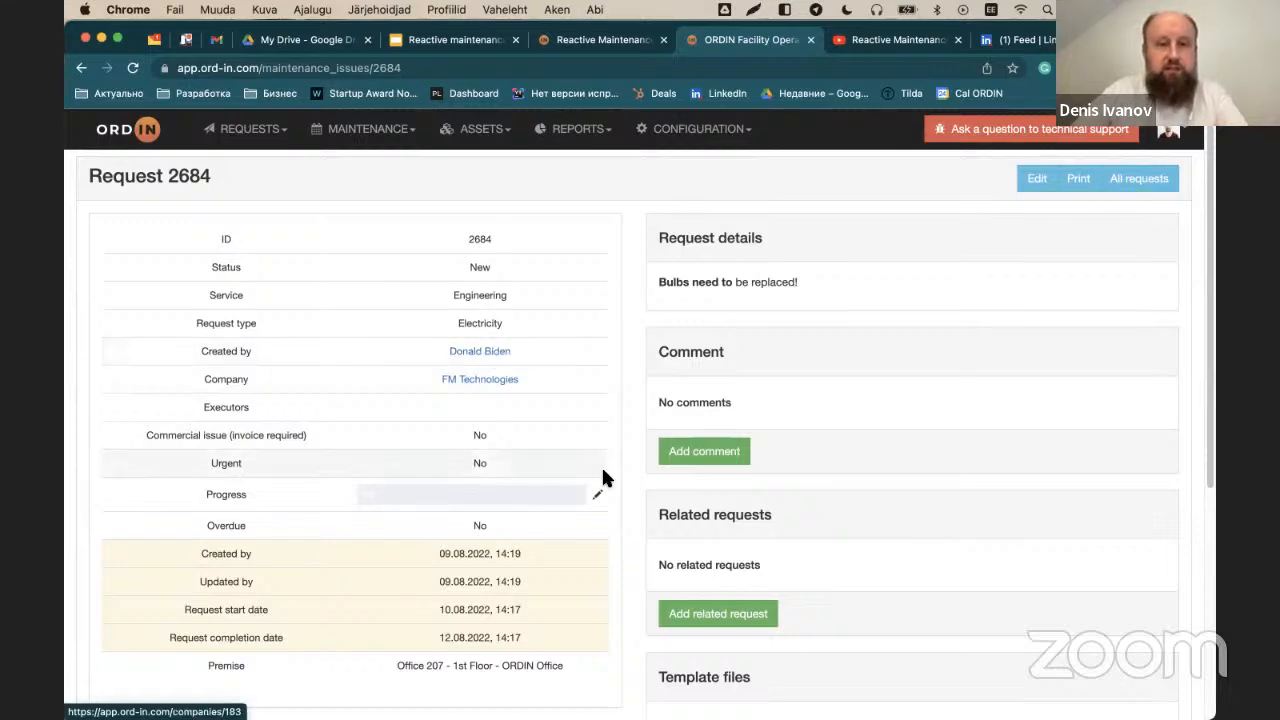
{"action": "scroll", "coordinate": [443, 470], "scroll_direction": "down", "scroll_amount": 2}
{"action": "scroll", "coordinate": [470, 480], "scroll_direction": "down", "scroll_amount": 1}
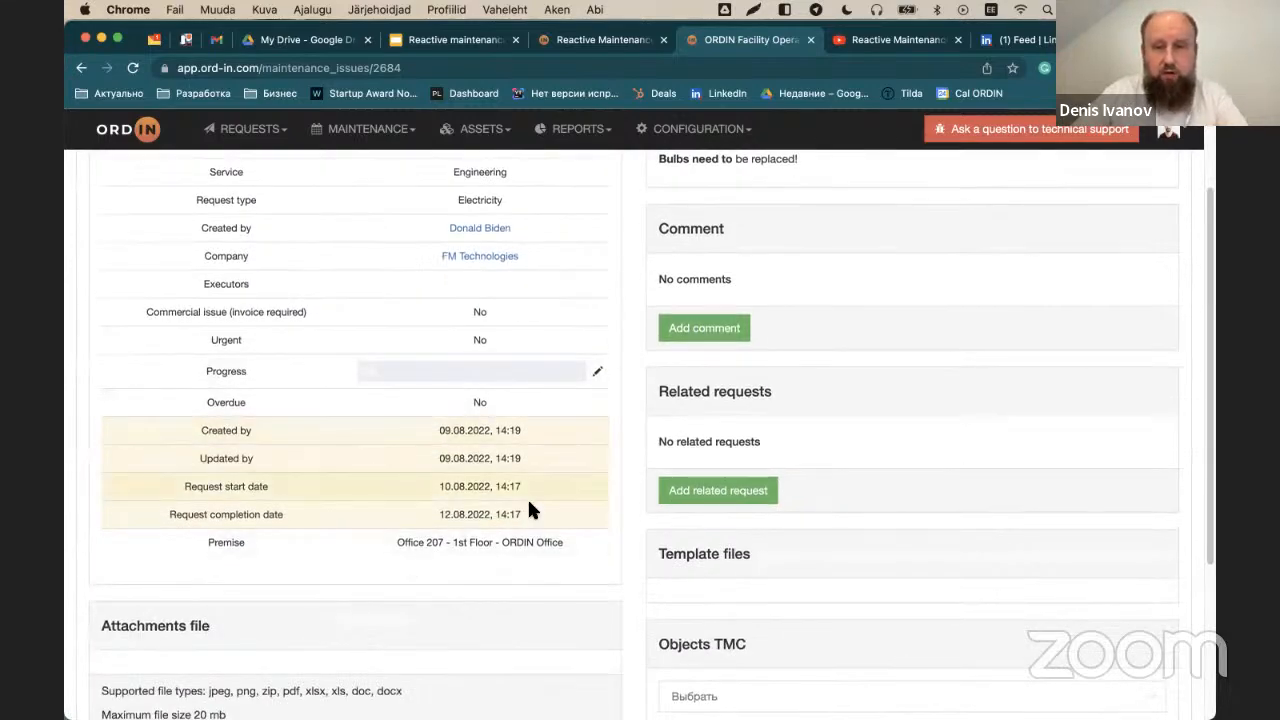
{"action": "scroll", "coordinate": [520, 500], "scroll_direction": "up", "scroll_amount": 3}
Step: Add the comment "Only ceiling bulbs" to the request and save it
{"action": "left_click", "coordinate": [672, 458]}
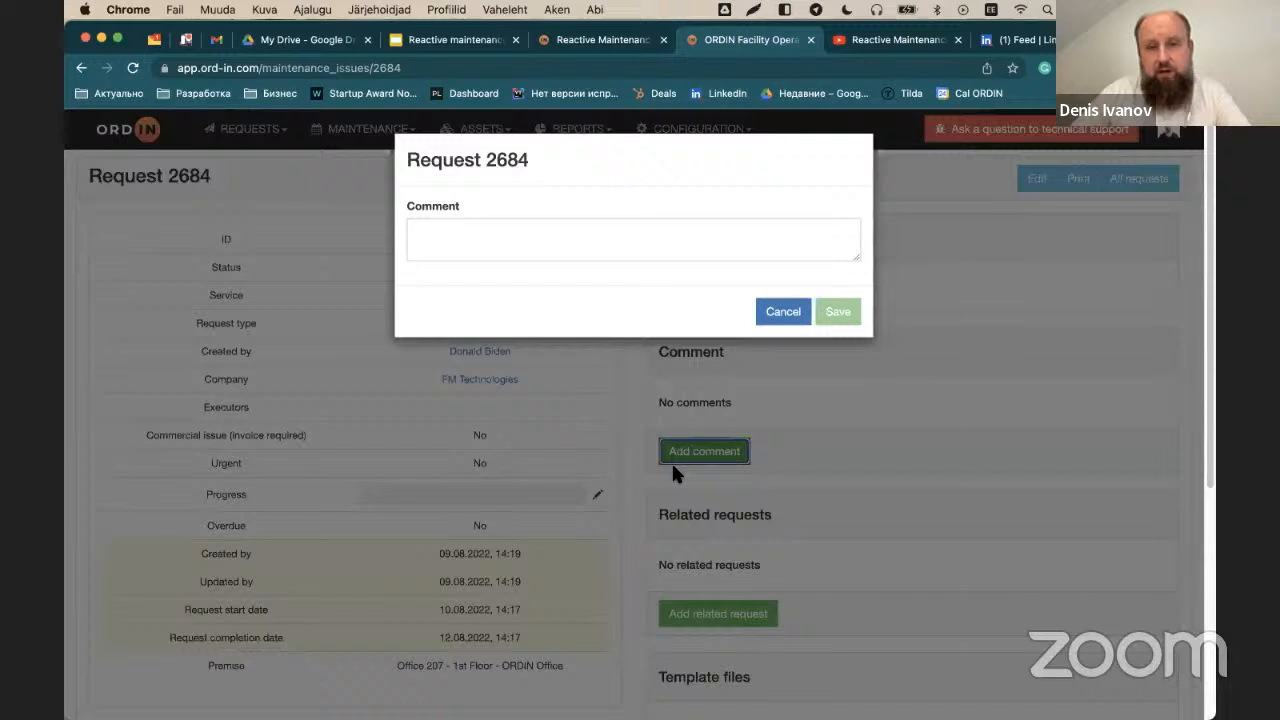
{"action": "left_click", "coordinate": [481, 234]}
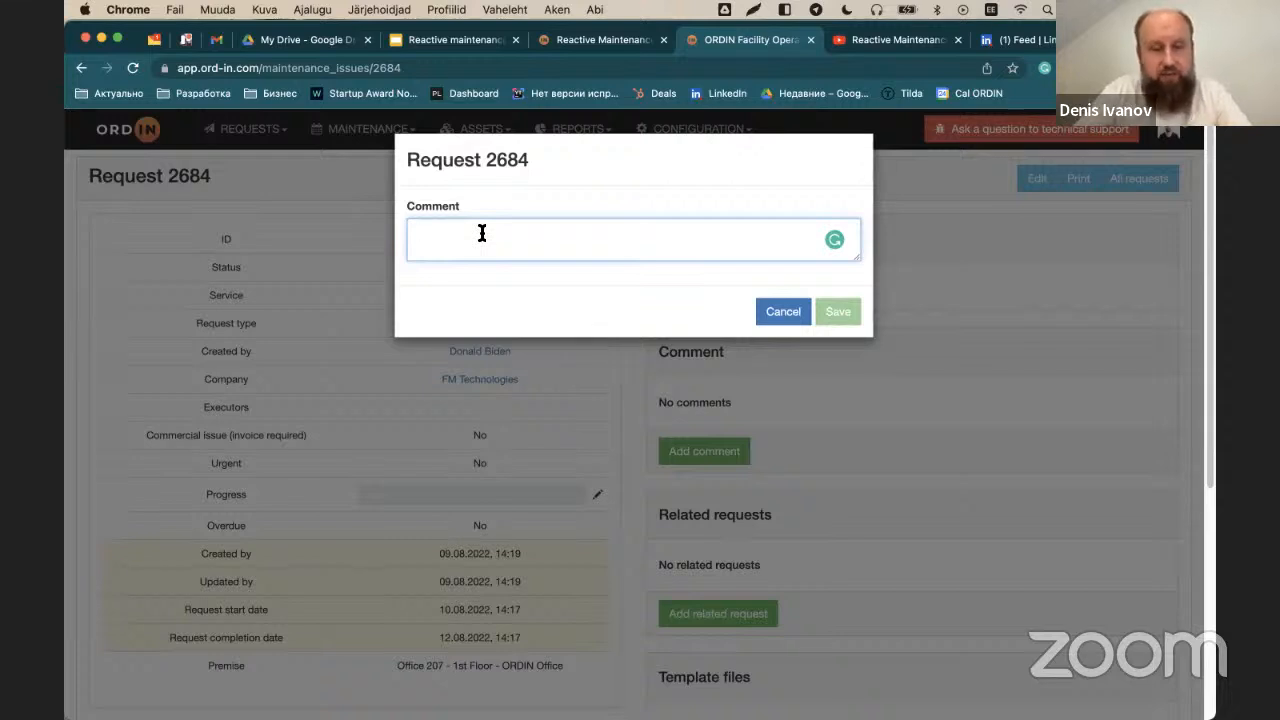
{"action": "type", "text": "On"}
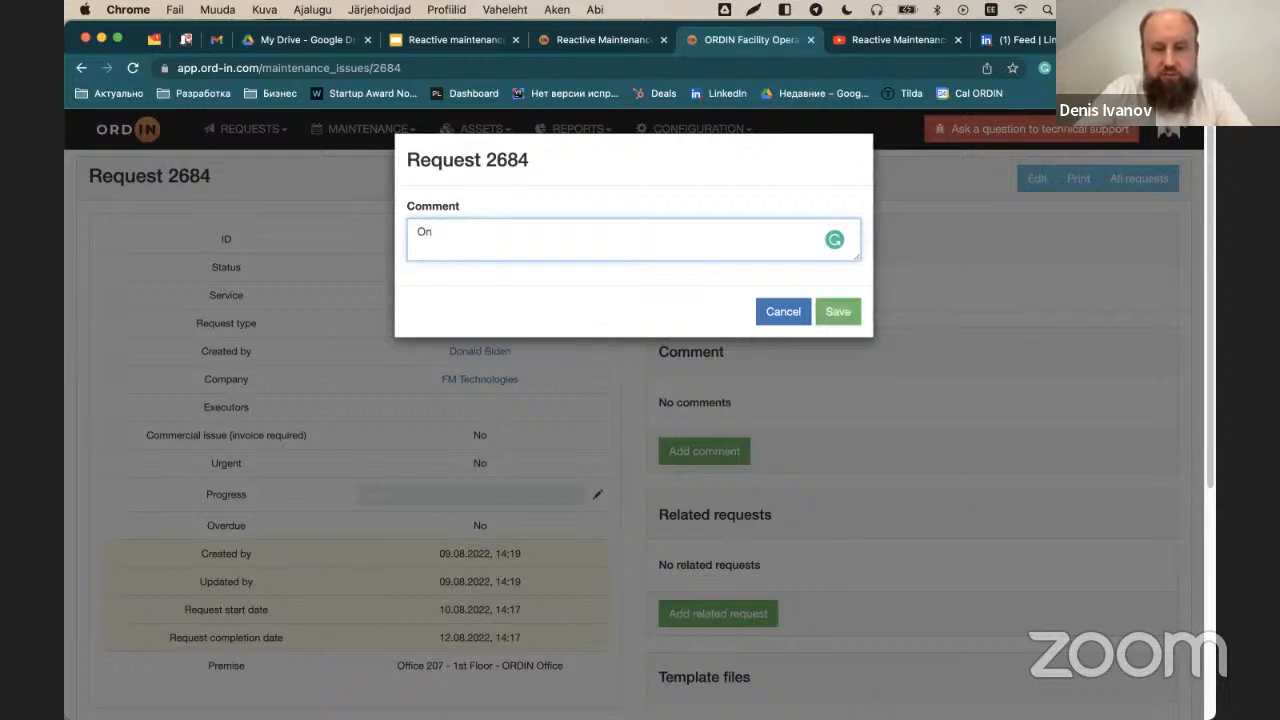
{"action": "type", "text": "ly"}
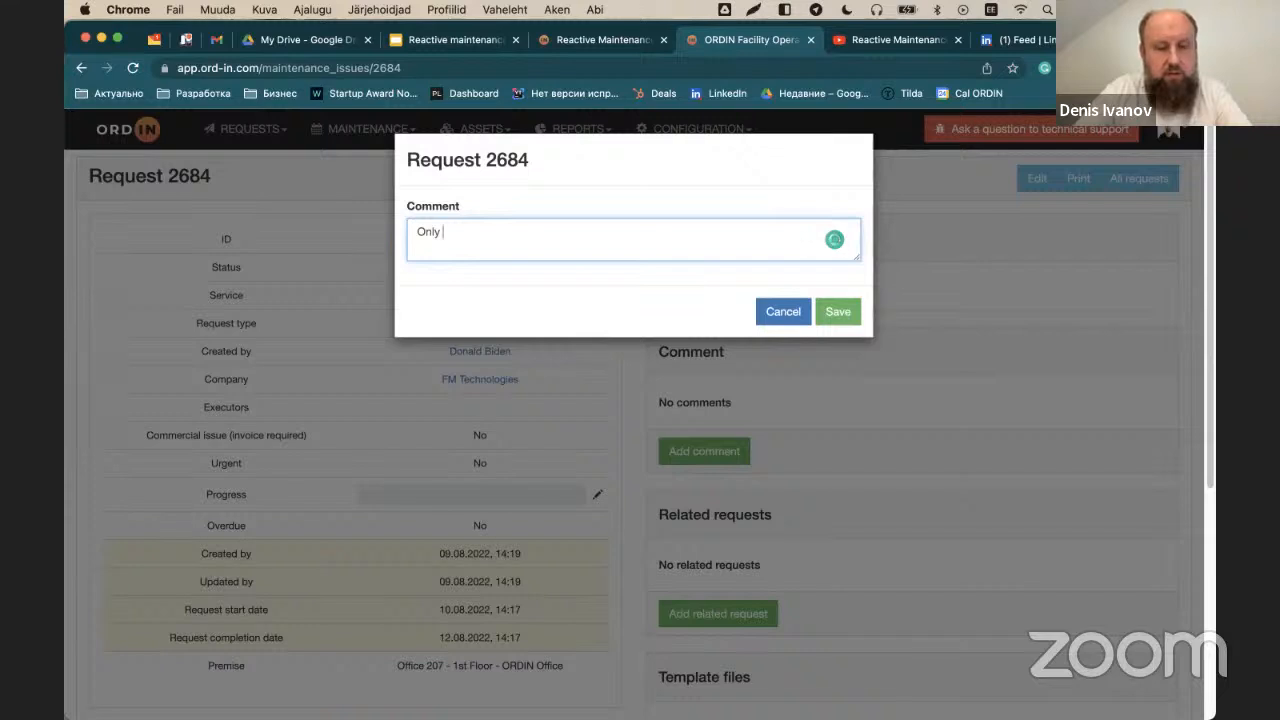
{"action": "type", "text": " cieling"}
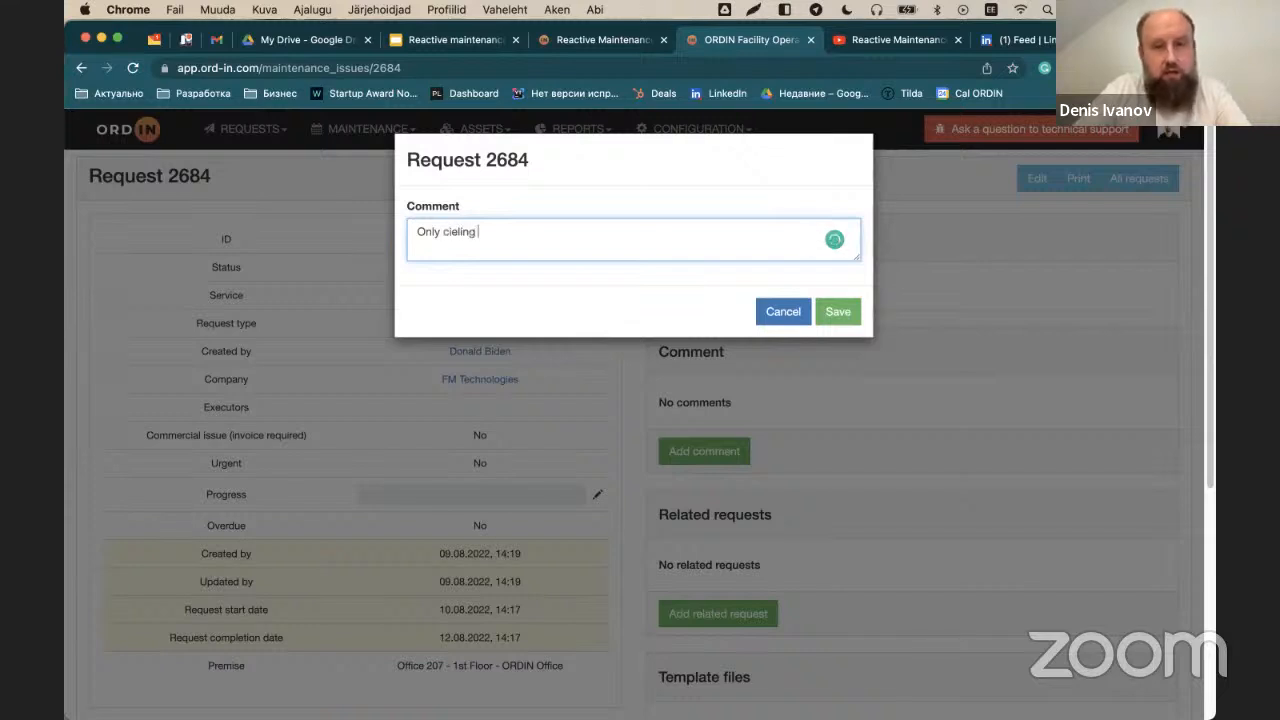
{"action": "type", "text": " bulds"}
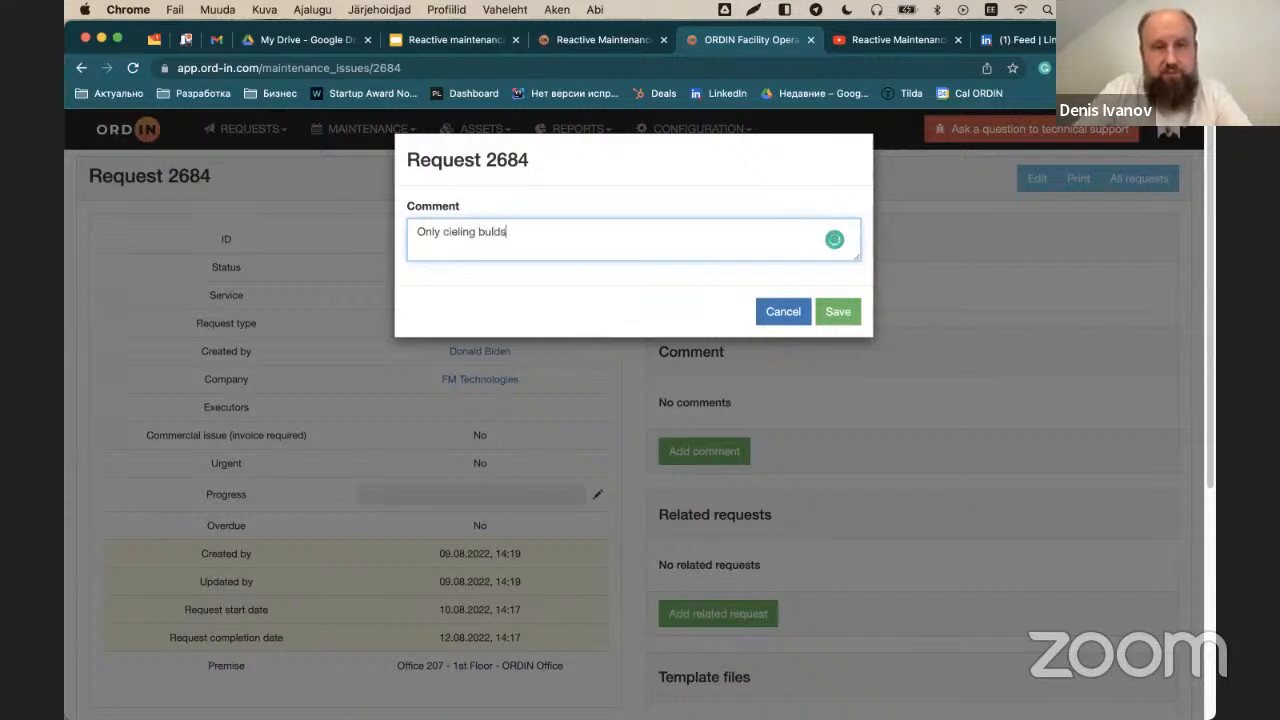
{"action": "key", "text": "BackSpace"}
{"action": "key", "text": "BackSpace"}
{"action": "type", "text": "bs"}
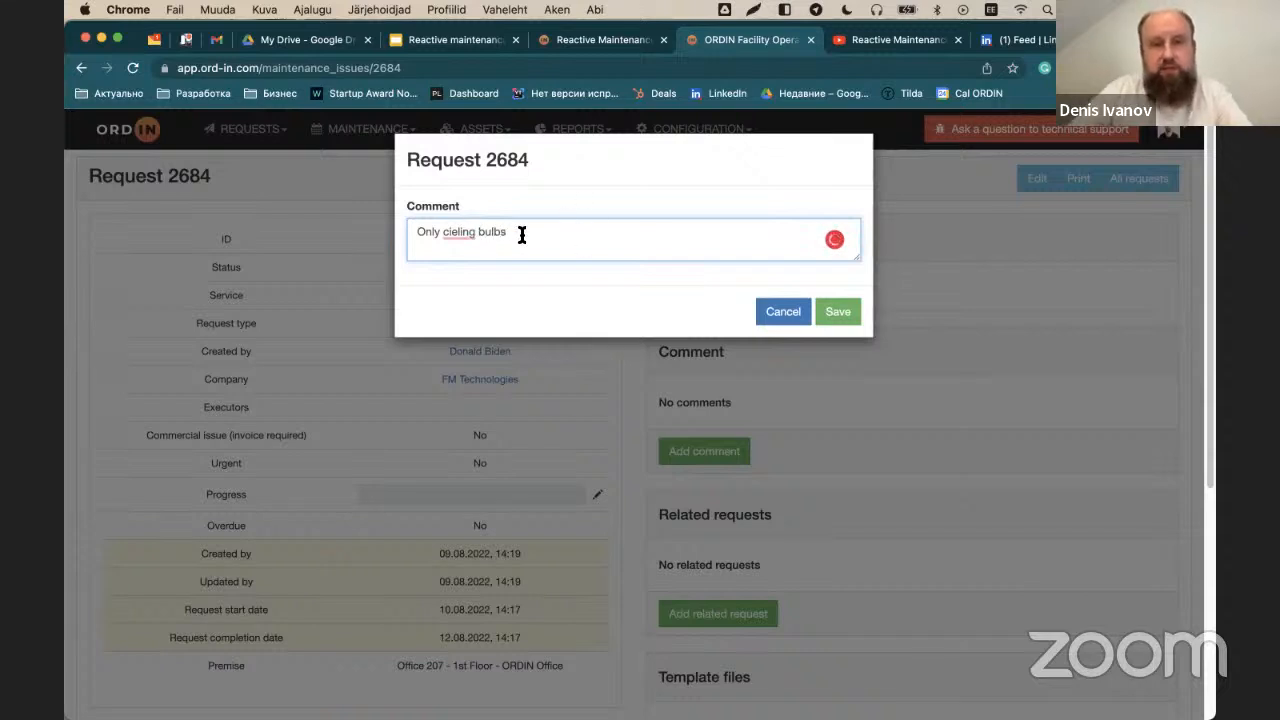
{"action": "left_click", "coordinate": [452, 231]}
{"action": "left_click", "coordinate": [465, 293]}
{"action": "left_click", "coordinate": [837, 311]}
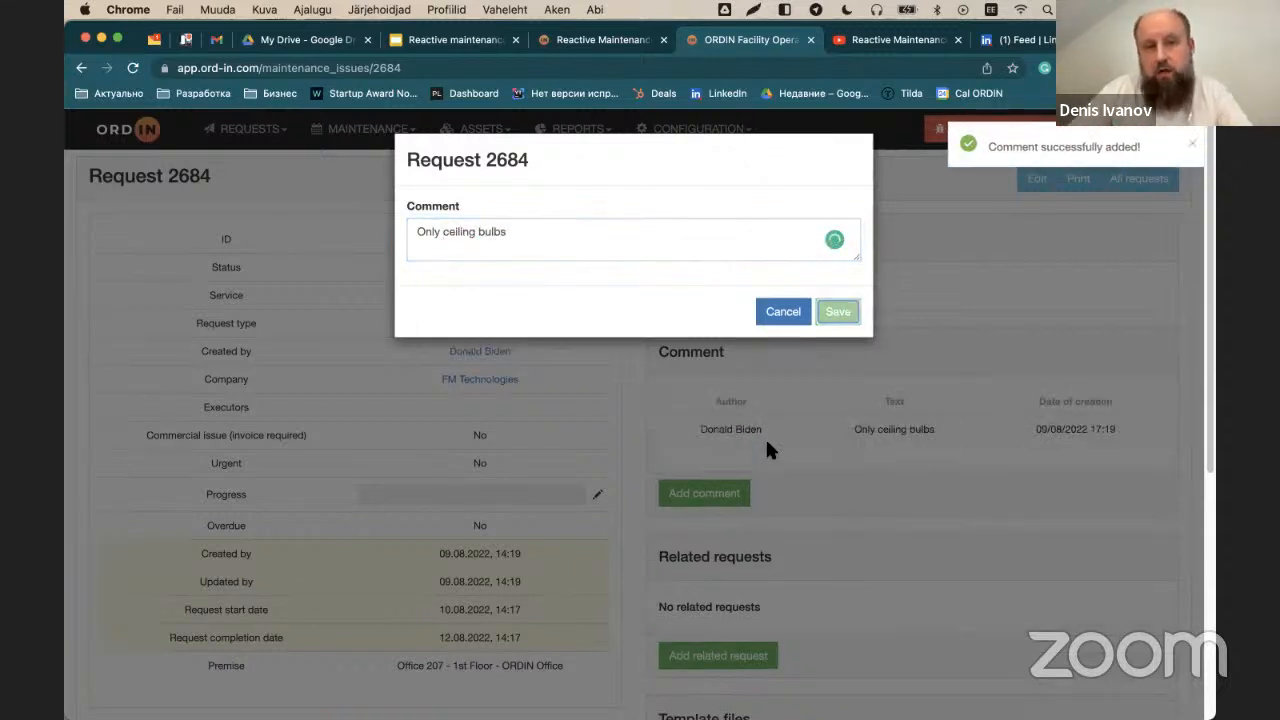
Step: Pick Circular saw under the request's Objects TMC without adding it, and return to the list of all requests
{"action": "scroll", "coordinate": [666, 266], "scroll_direction": "down", "scroll_amount": 5}
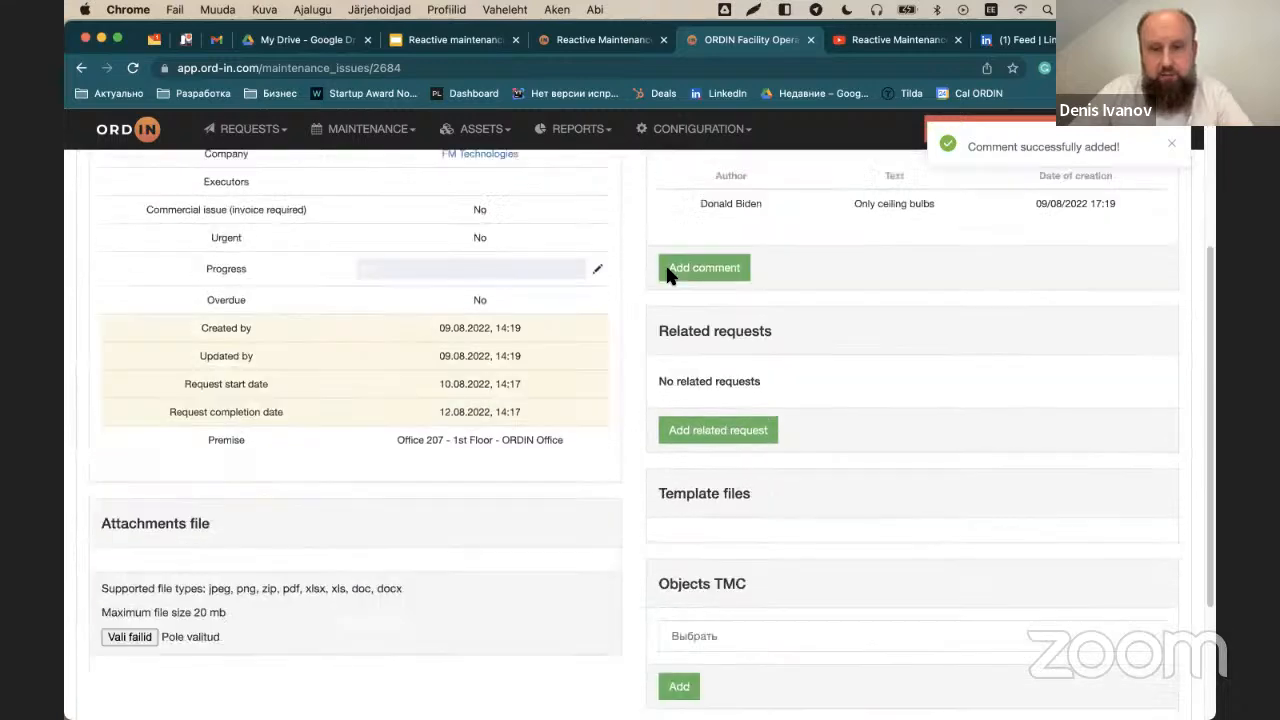
{"action": "scroll", "coordinate": [630, 288], "scroll_direction": "down", "scroll_amount": 4}
{"action": "scroll", "coordinate": [590, 320], "scroll_direction": "up", "scroll_amount": 3}
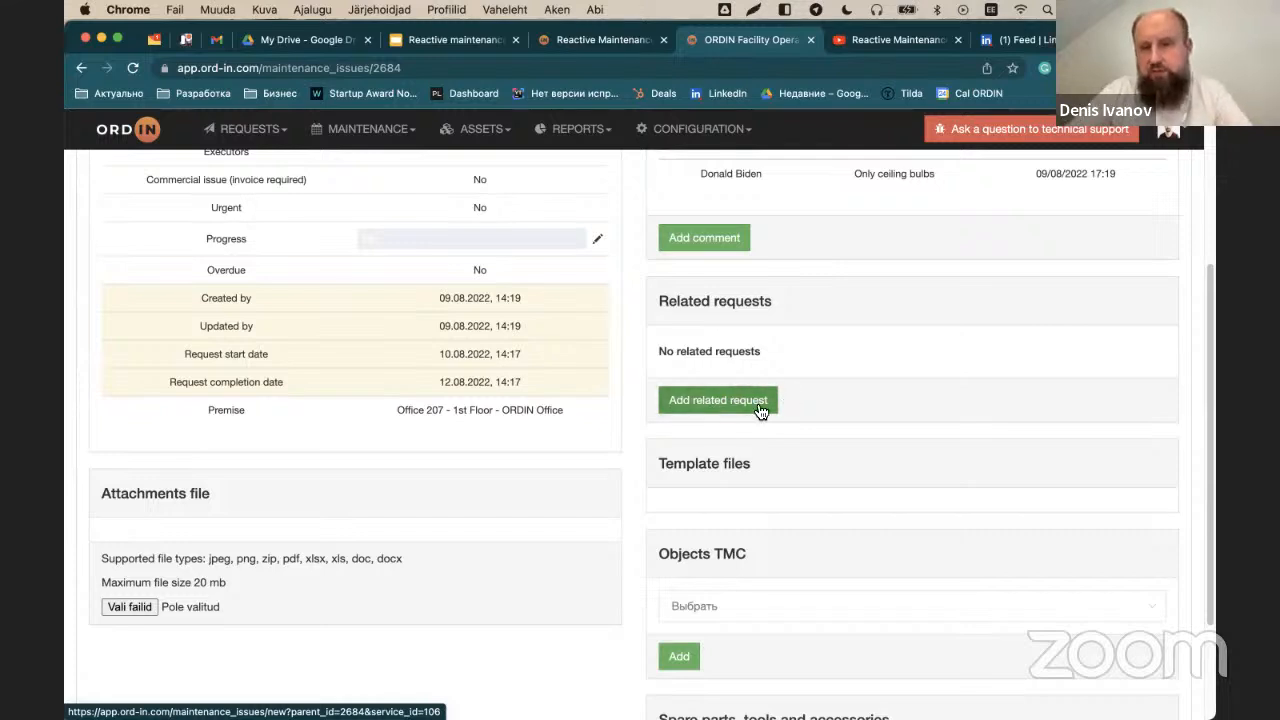
{"action": "scroll", "coordinate": [845, 385], "scroll_direction": "down", "scroll_amount": 3}
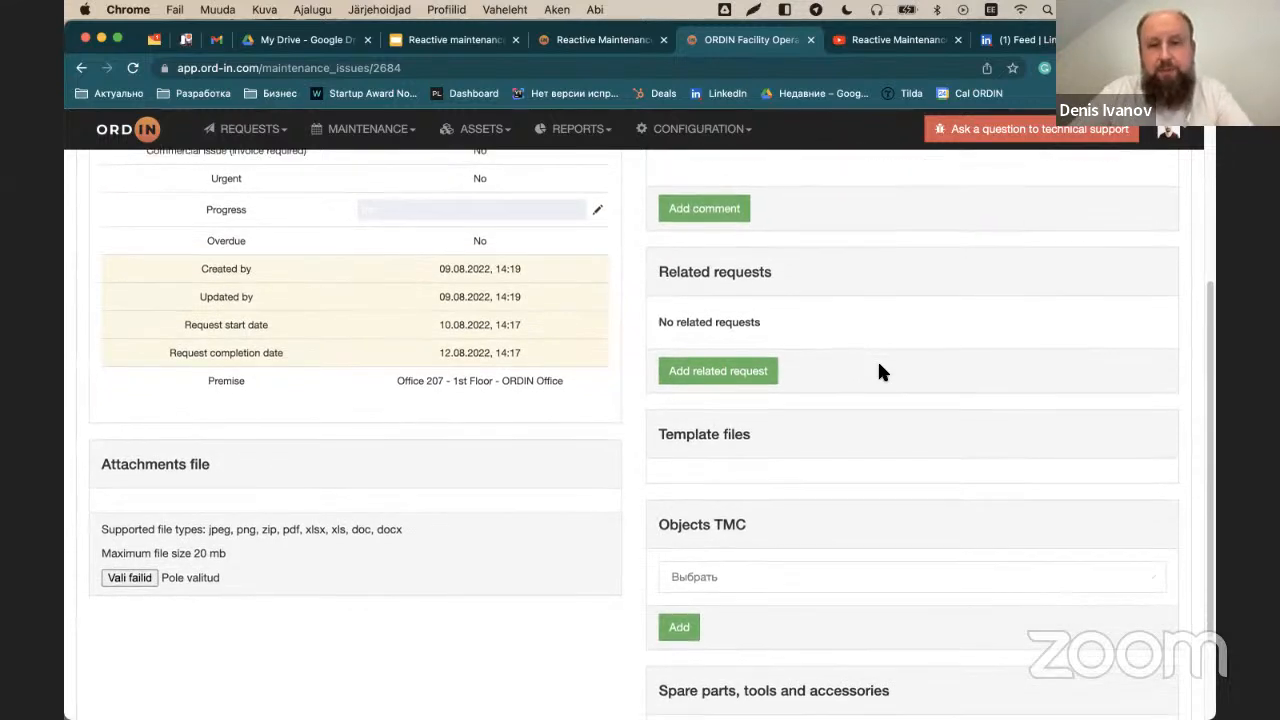
{"action": "scroll", "coordinate": [710, 380], "scroll_direction": "down", "scroll_amount": 1}
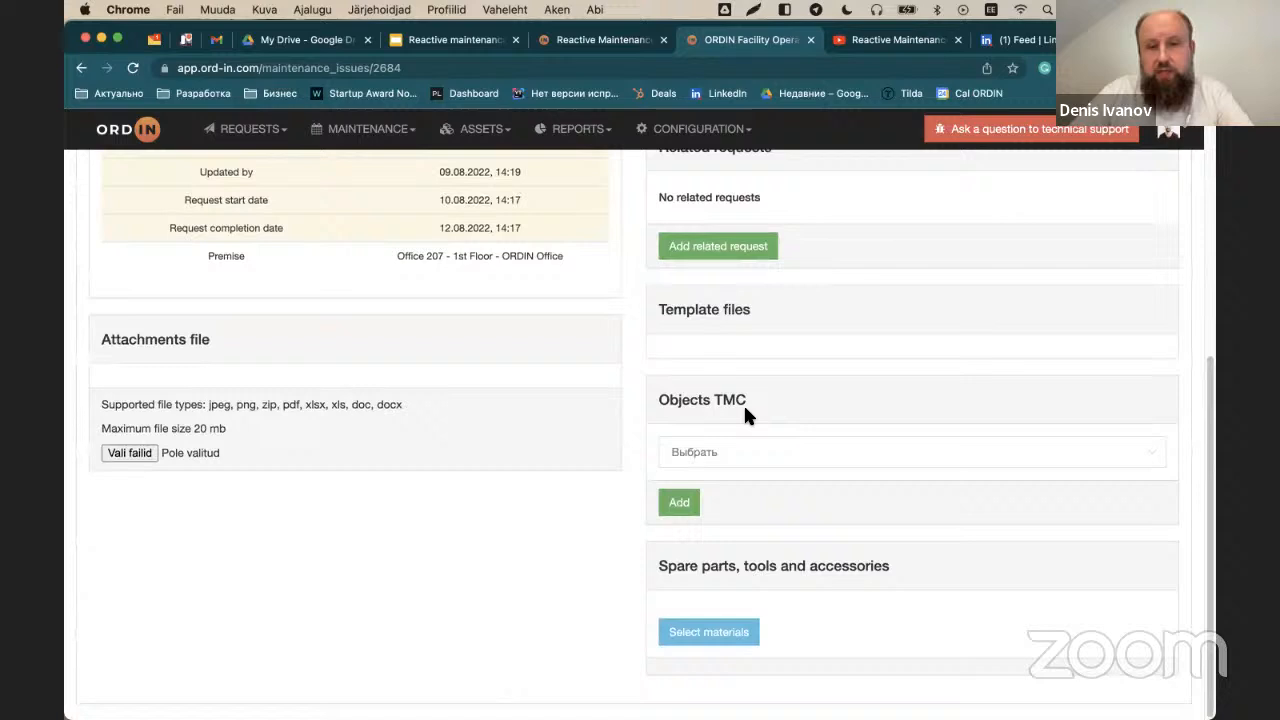
{"action": "left_click", "coordinate": [777, 455]}
{"action": "left_click", "coordinate": [734, 503]}
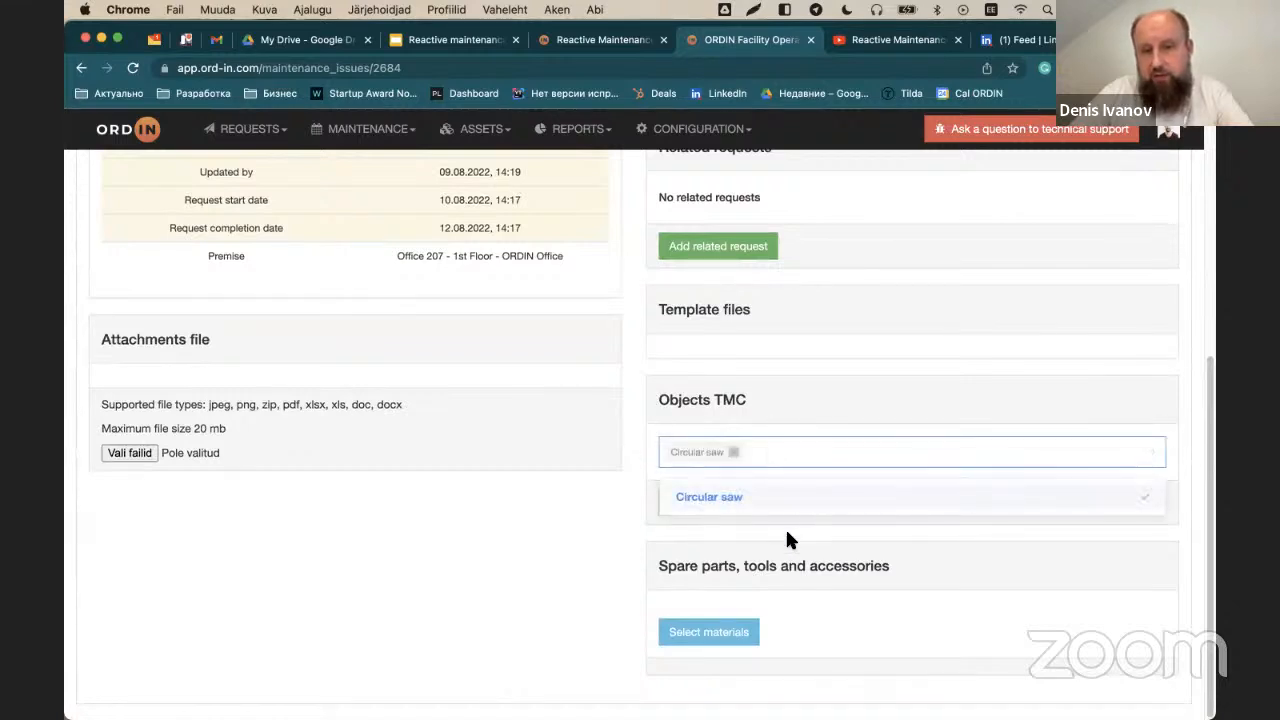
{"action": "left_click", "coordinate": [563, 568]}
{"action": "scroll", "coordinate": [460, 319], "scroll_direction": "up", "scroll_amount": 8}
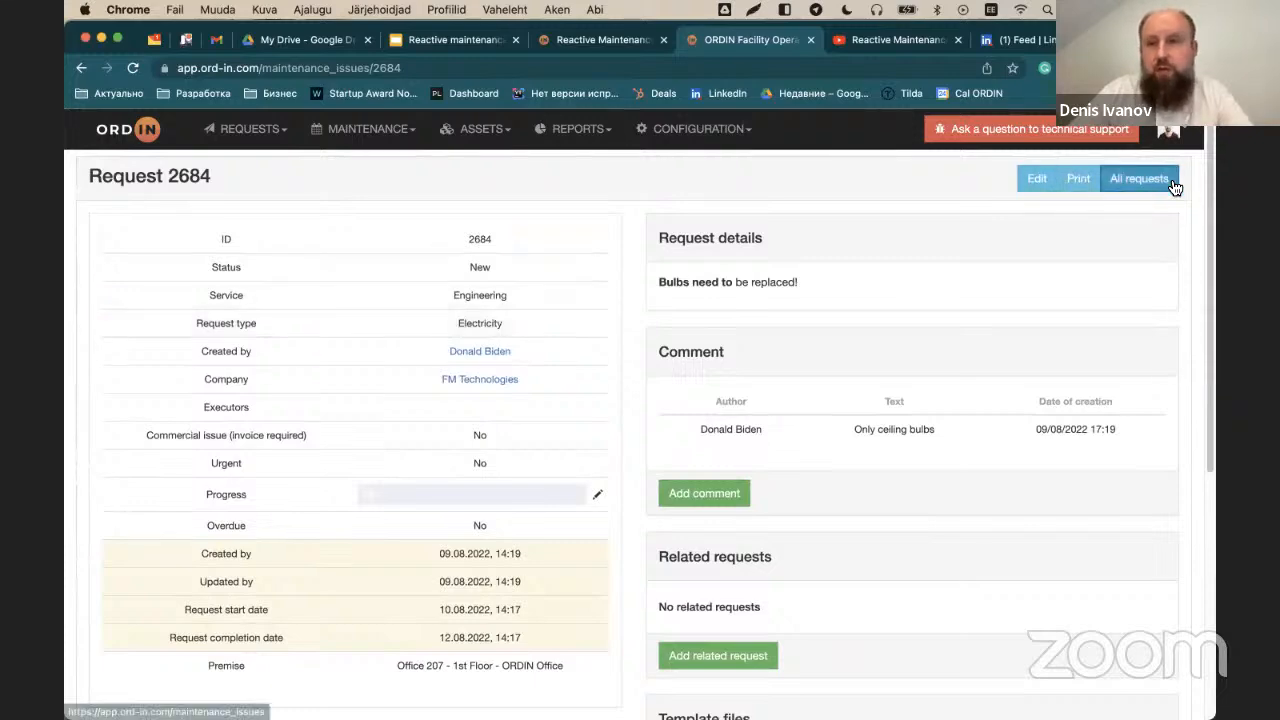
{"action": "left_click", "coordinate": [1125, 180]}
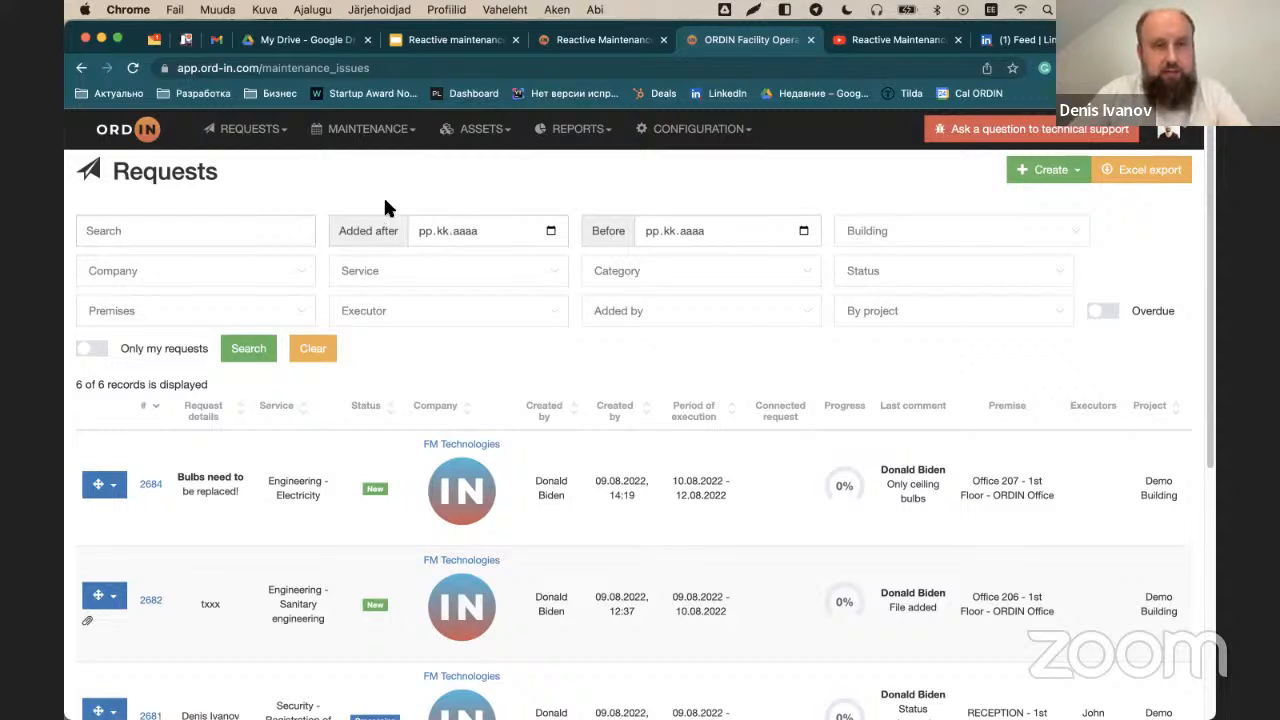
Step: Switch to the Reactive maintenance webinar presentation in Google Slides and start the slideshow from slide 10, "Request routing mobile and desktop"
{"action": "left_click", "coordinate": [420, 39]}
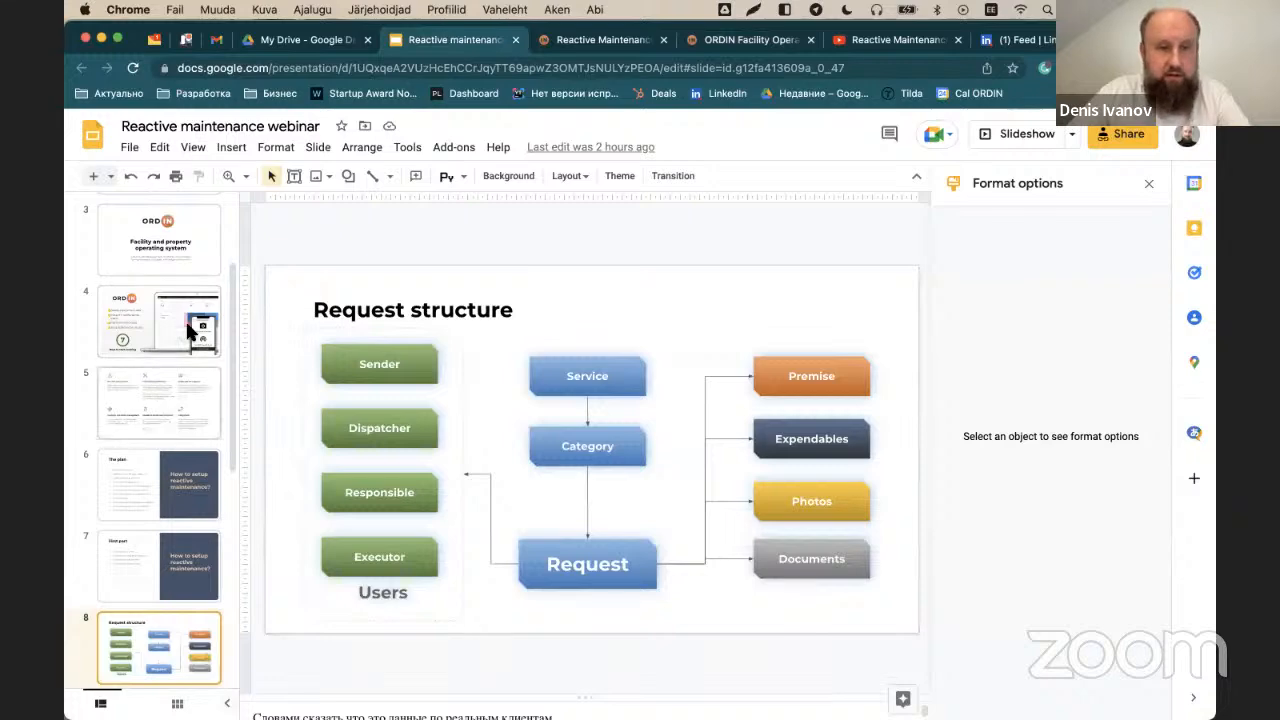
{"action": "scroll", "coordinate": [190, 332], "scroll_direction": "down", "scroll_amount": 5}
{"action": "left_click", "coordinate": [193, 421]}
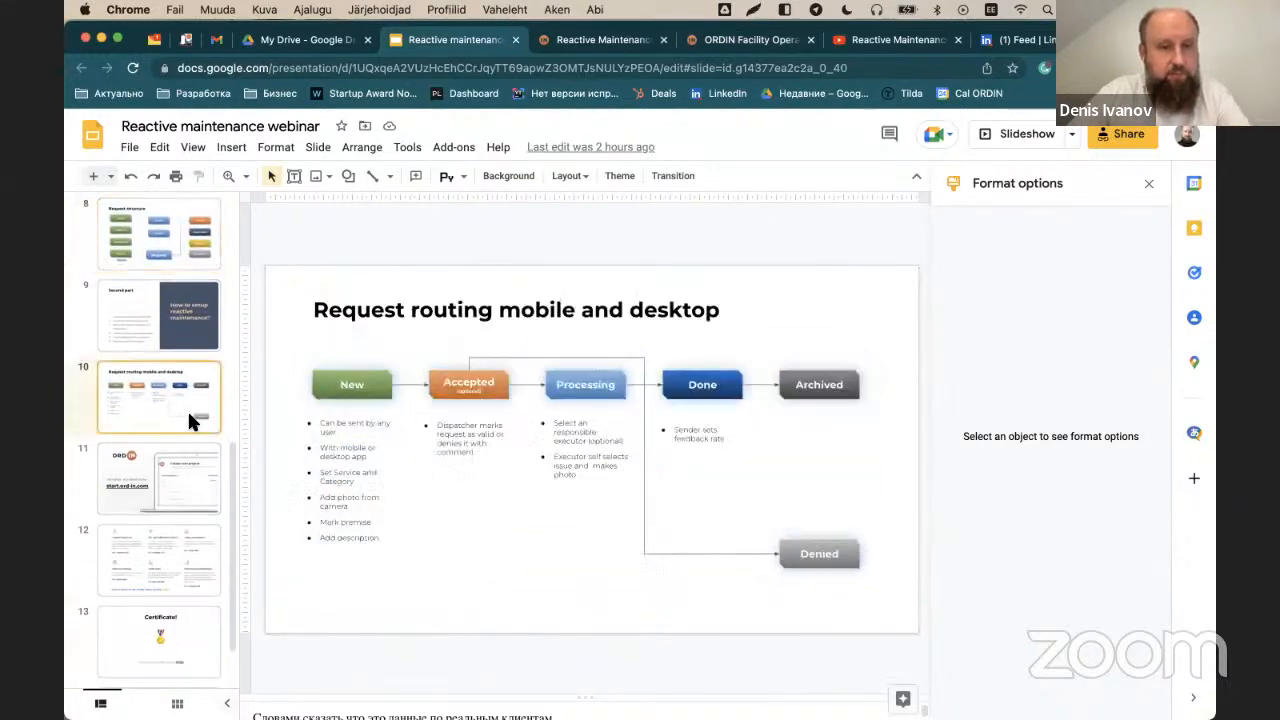
{"action": "left_click", "coordinate": [1012, 133]}
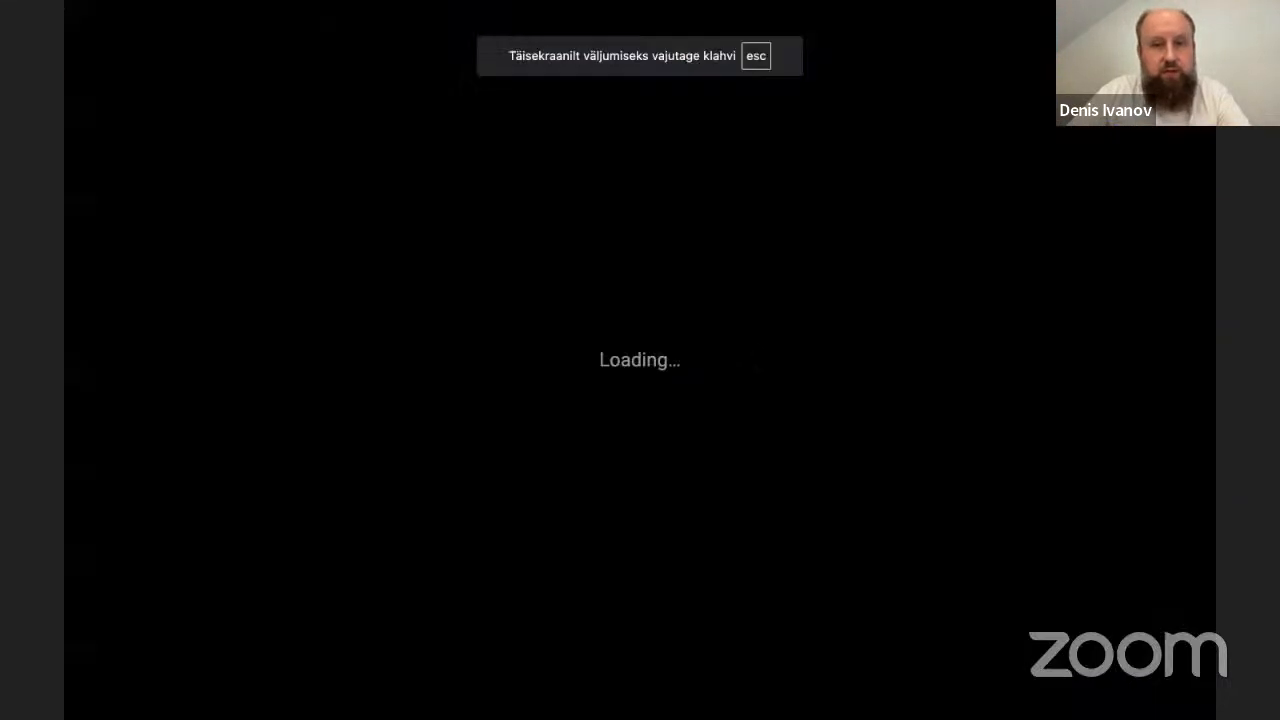